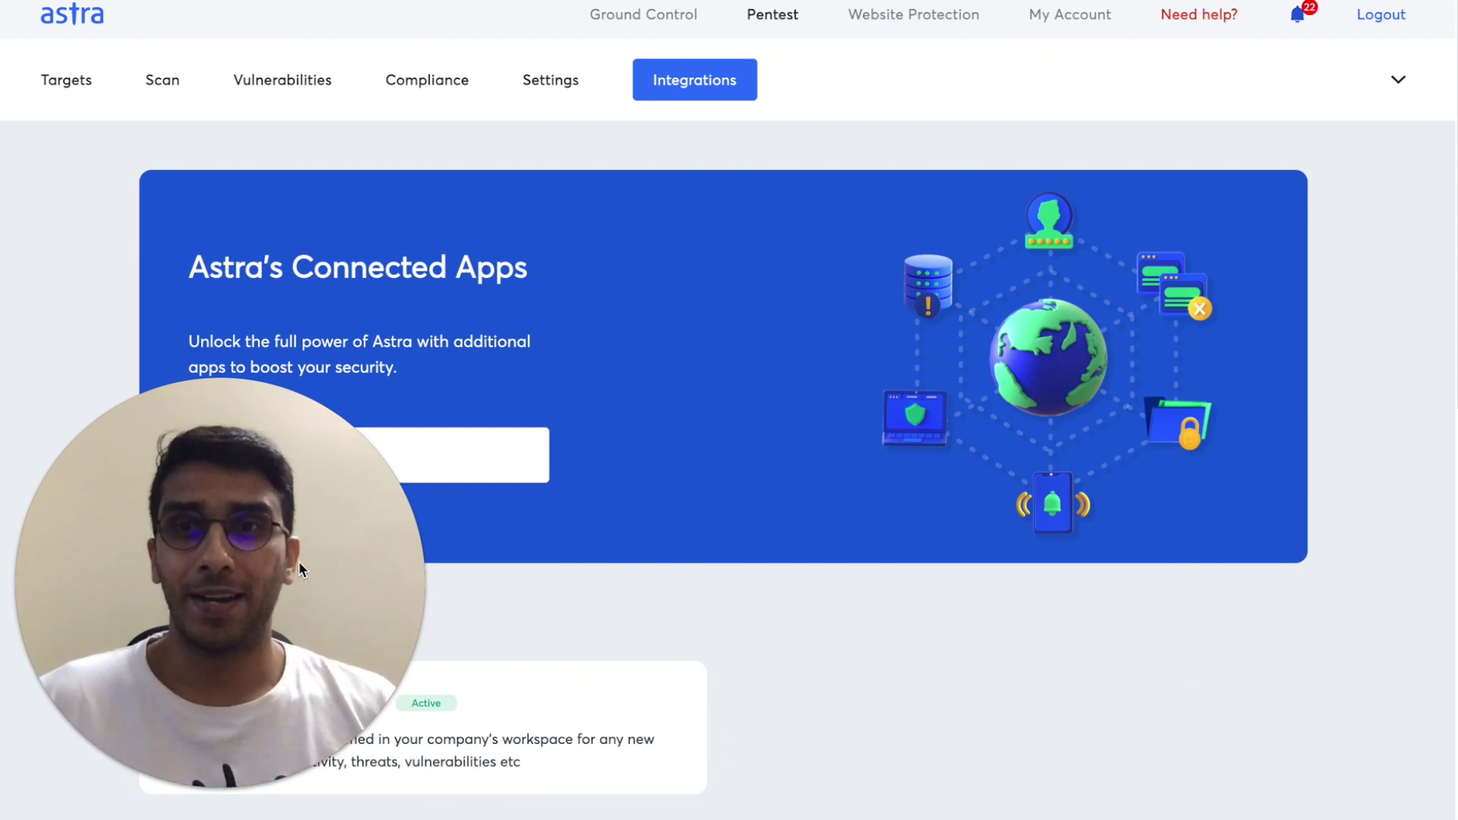
left_click_drag(298, 570, 1047, 632)
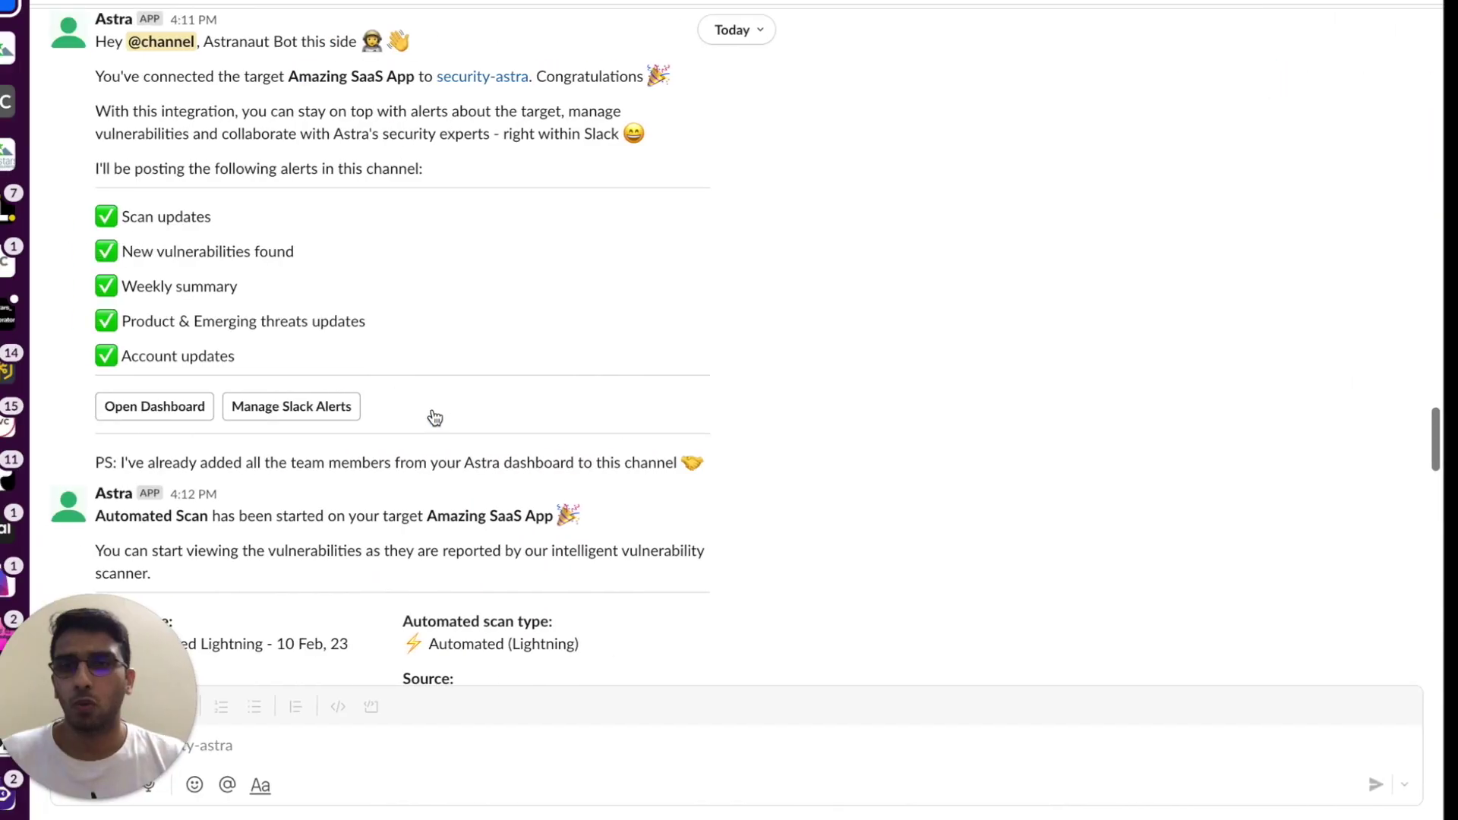
Review the Astra alerts in the security-astra Slack channel, from the target connection message through the automated scan updates
scroll(433, 416, "down", 8)
scroll(352, 383, "down", 3)
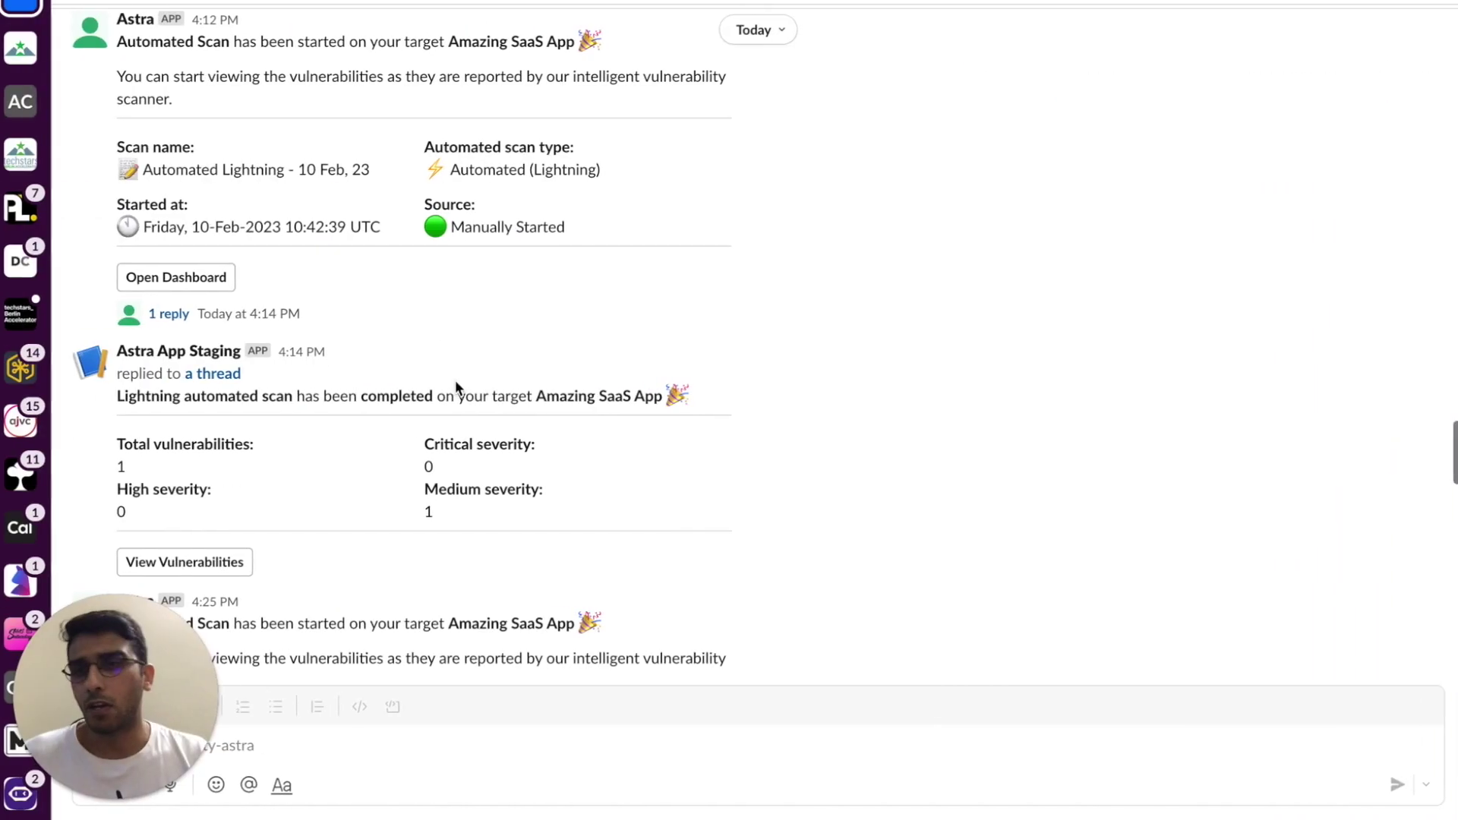
scroll(456, 386, "down", 7)
scroll(458, 388, "down", 1)
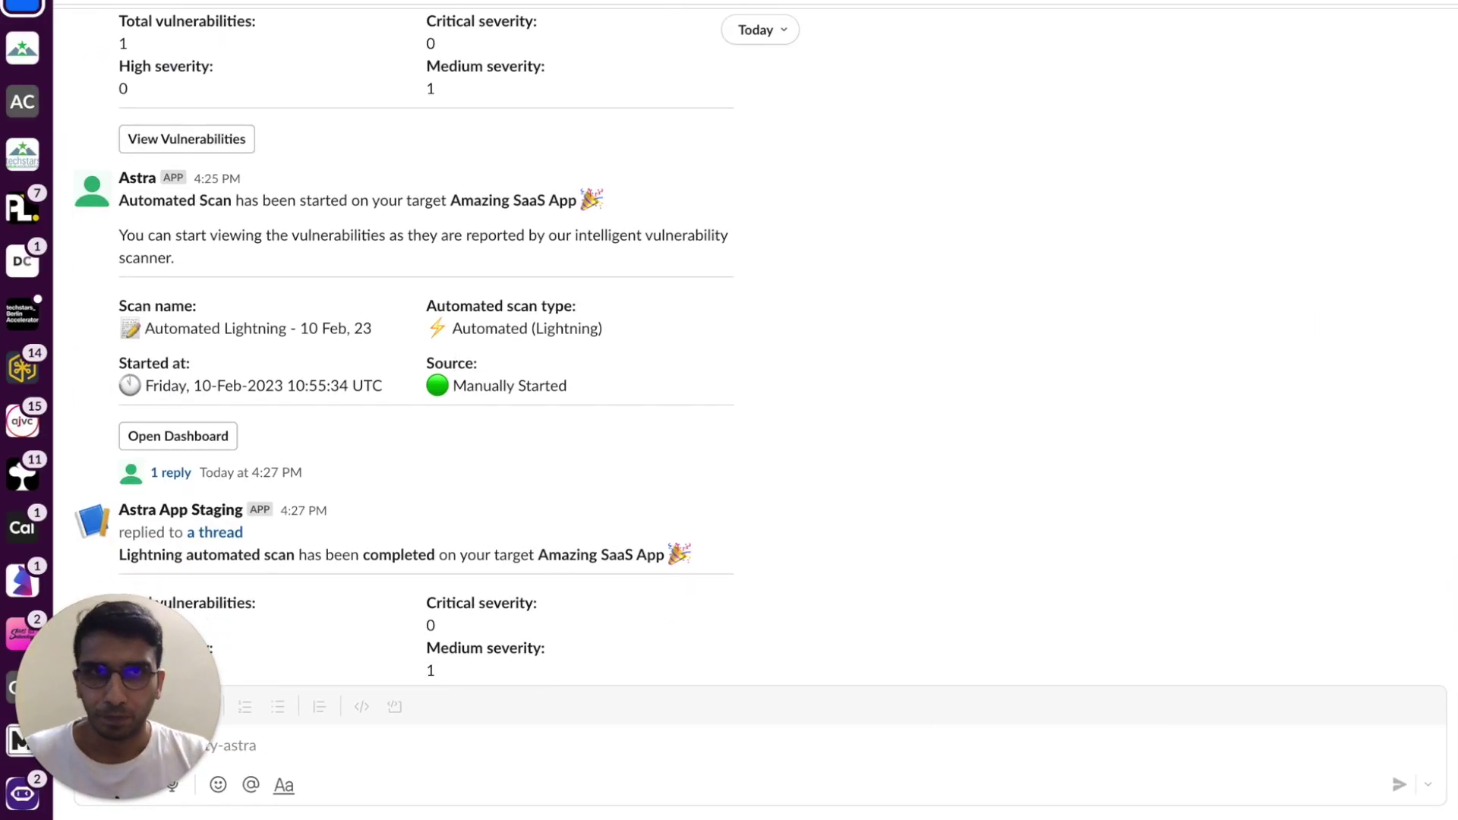
scroll(680, 325, "down", 20)
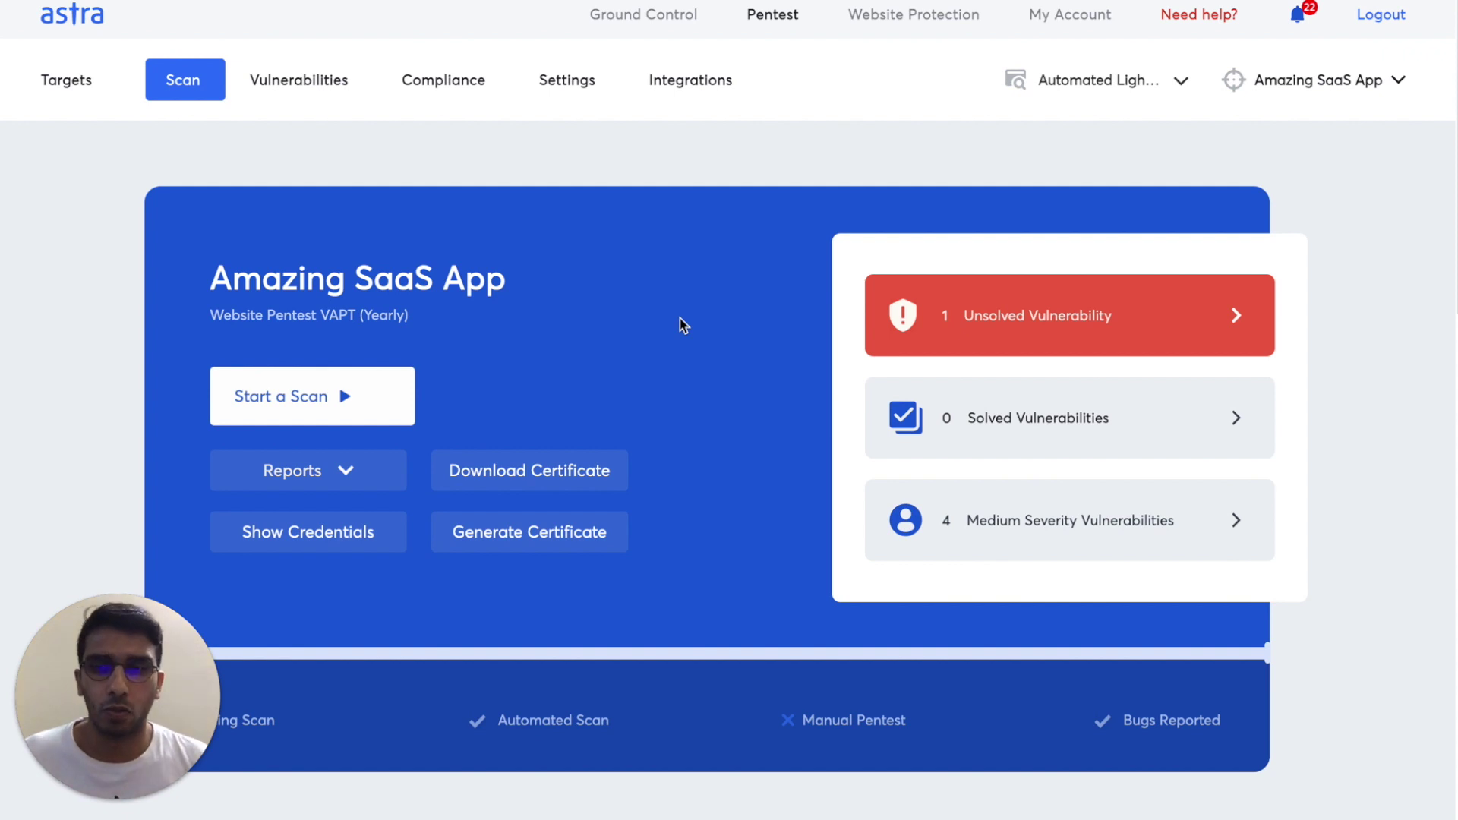
Check the DOM XSS alert in Slack, and open that vulnerability in Astra to review its details and comments
key("ctrl+Right")
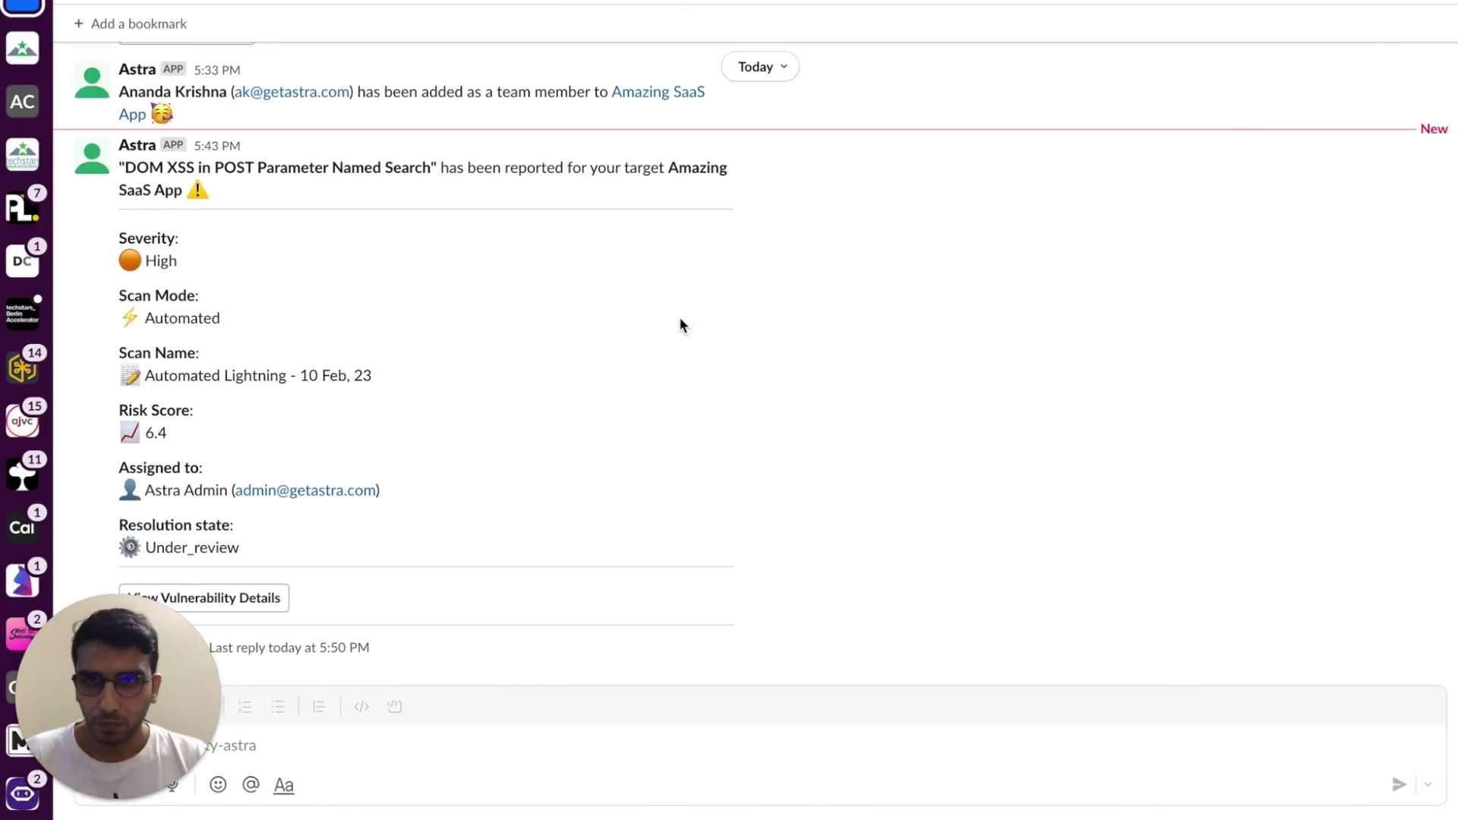
key("ctrl+Left")
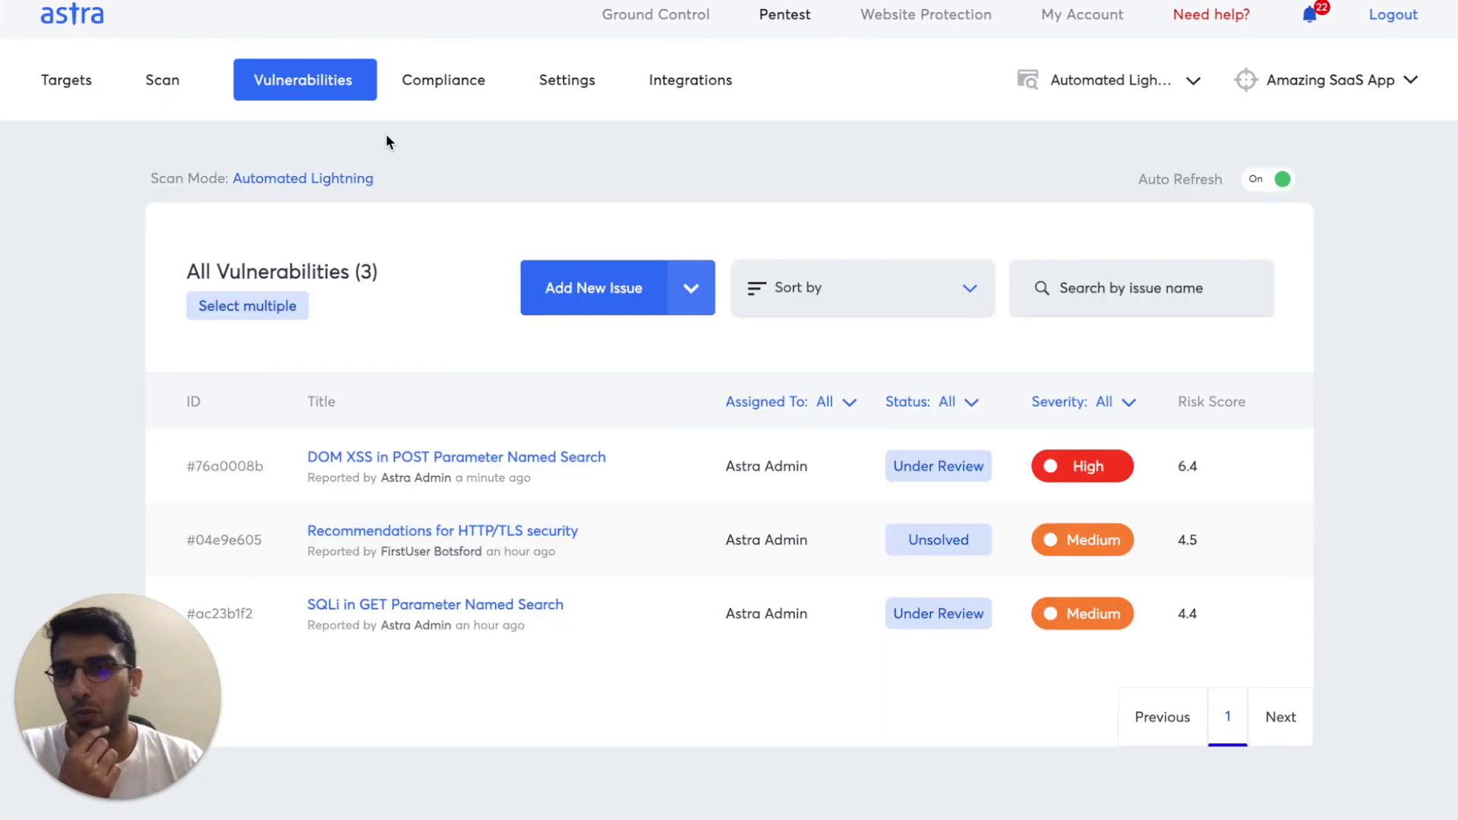
left_click(417, 392)
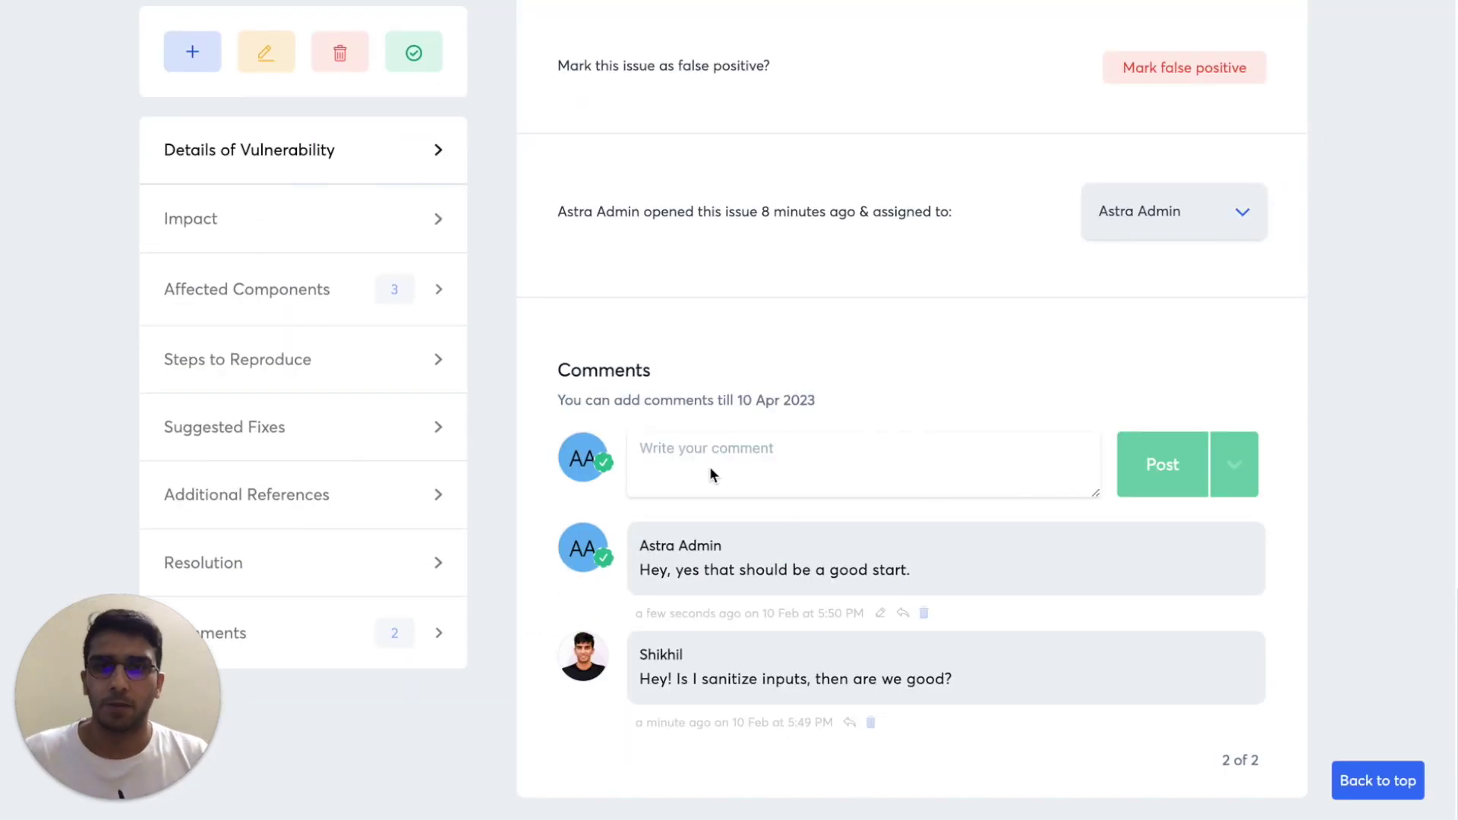
scroll(709, 466, "up", 20)
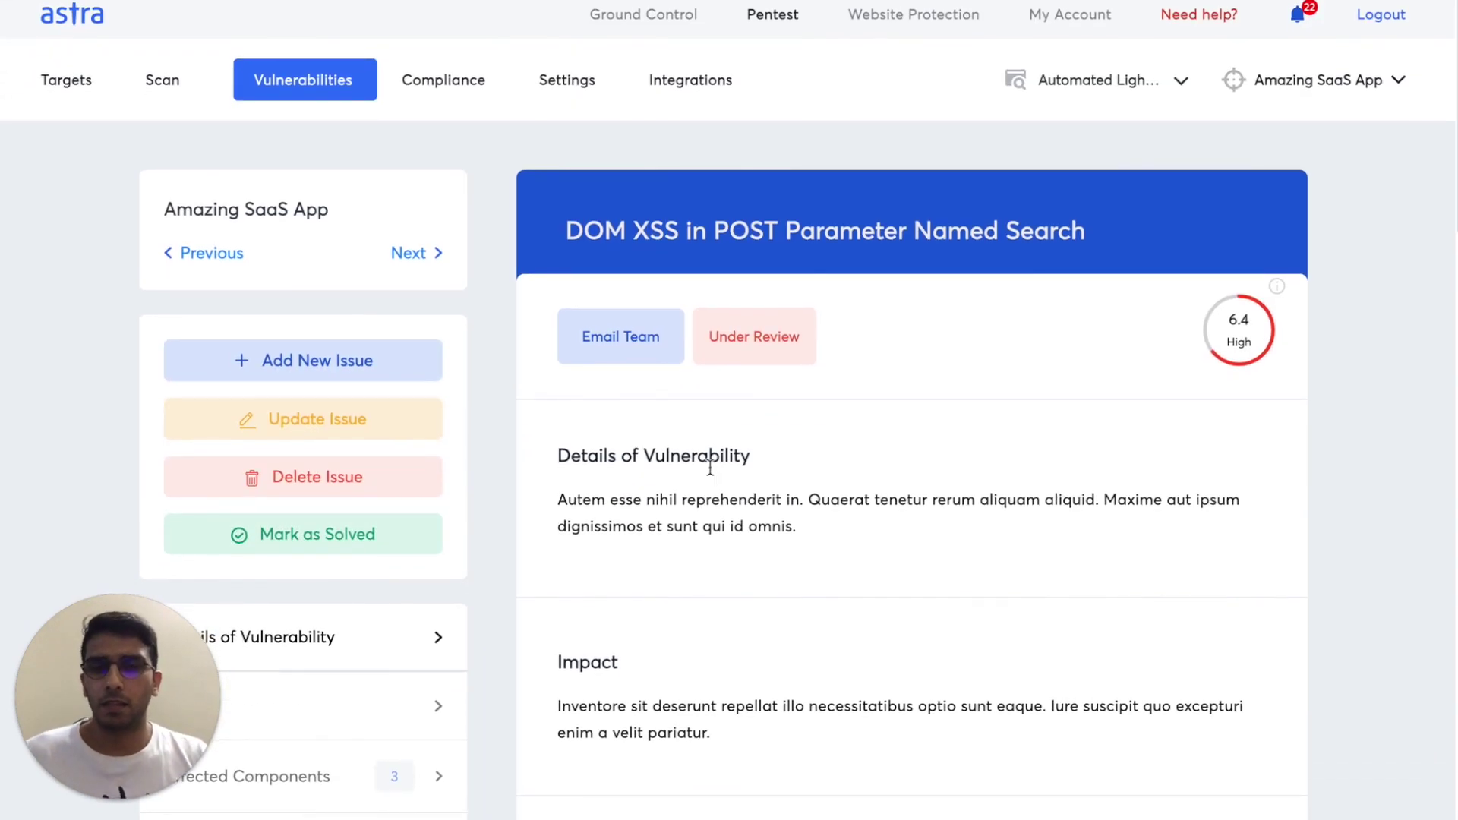
scroll(710, 466, "down", 20)
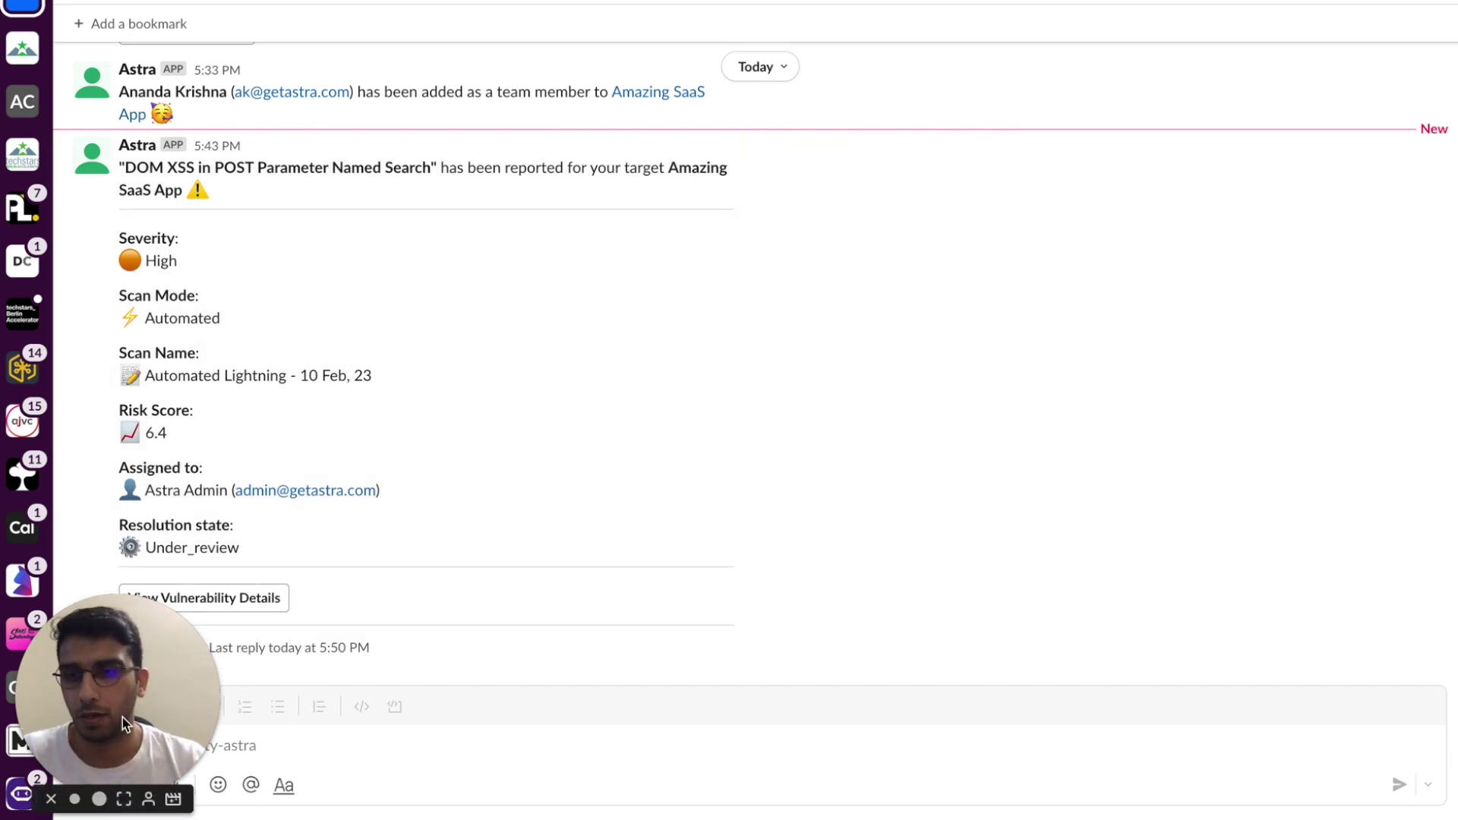
Open the reply thread of the "DOM XSS in POST Parameter Named Search" alert in Slack
left_click_drag(122, 717, 502, 717)
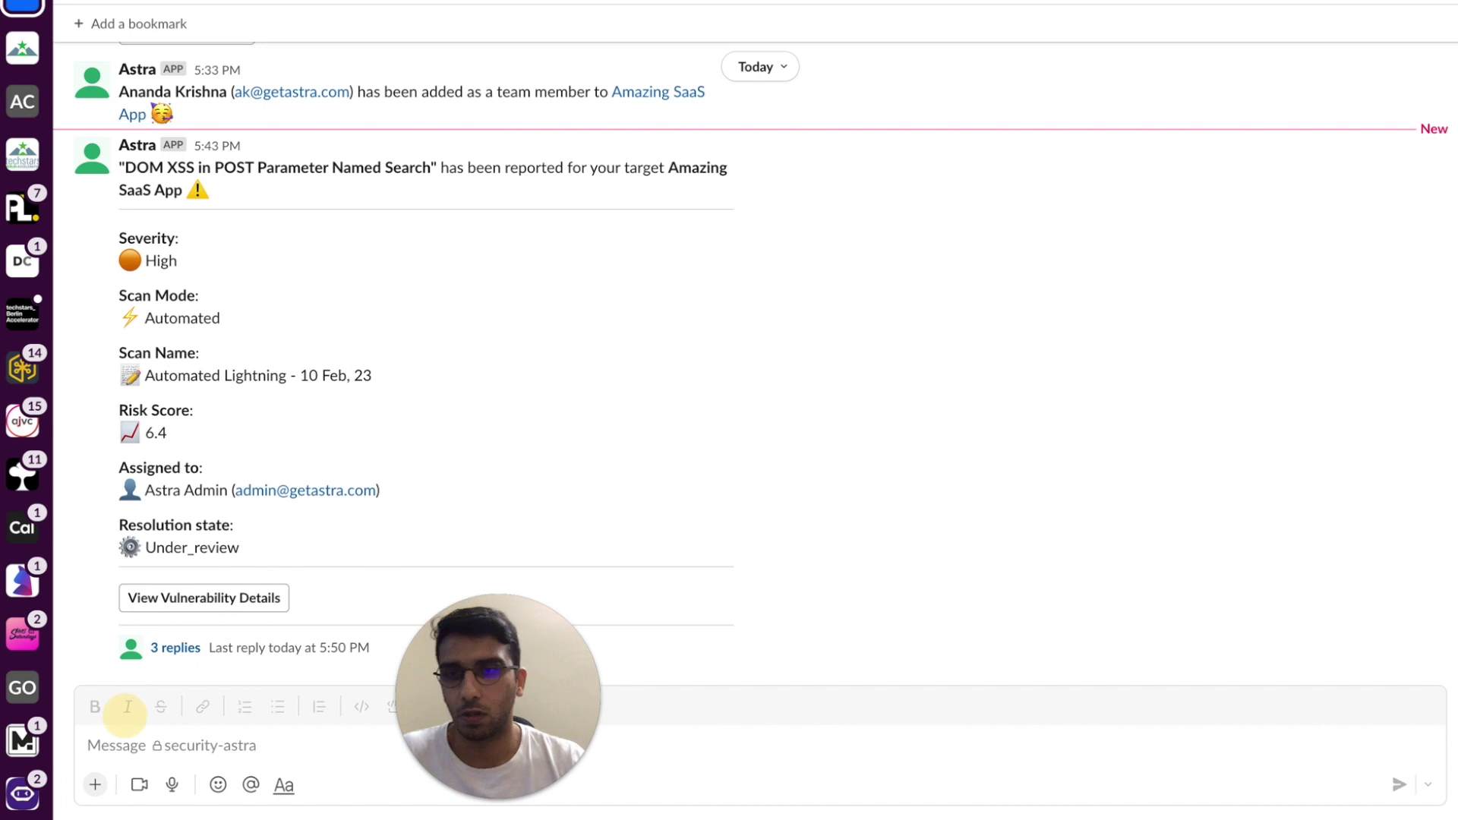
left_click(179, 649)
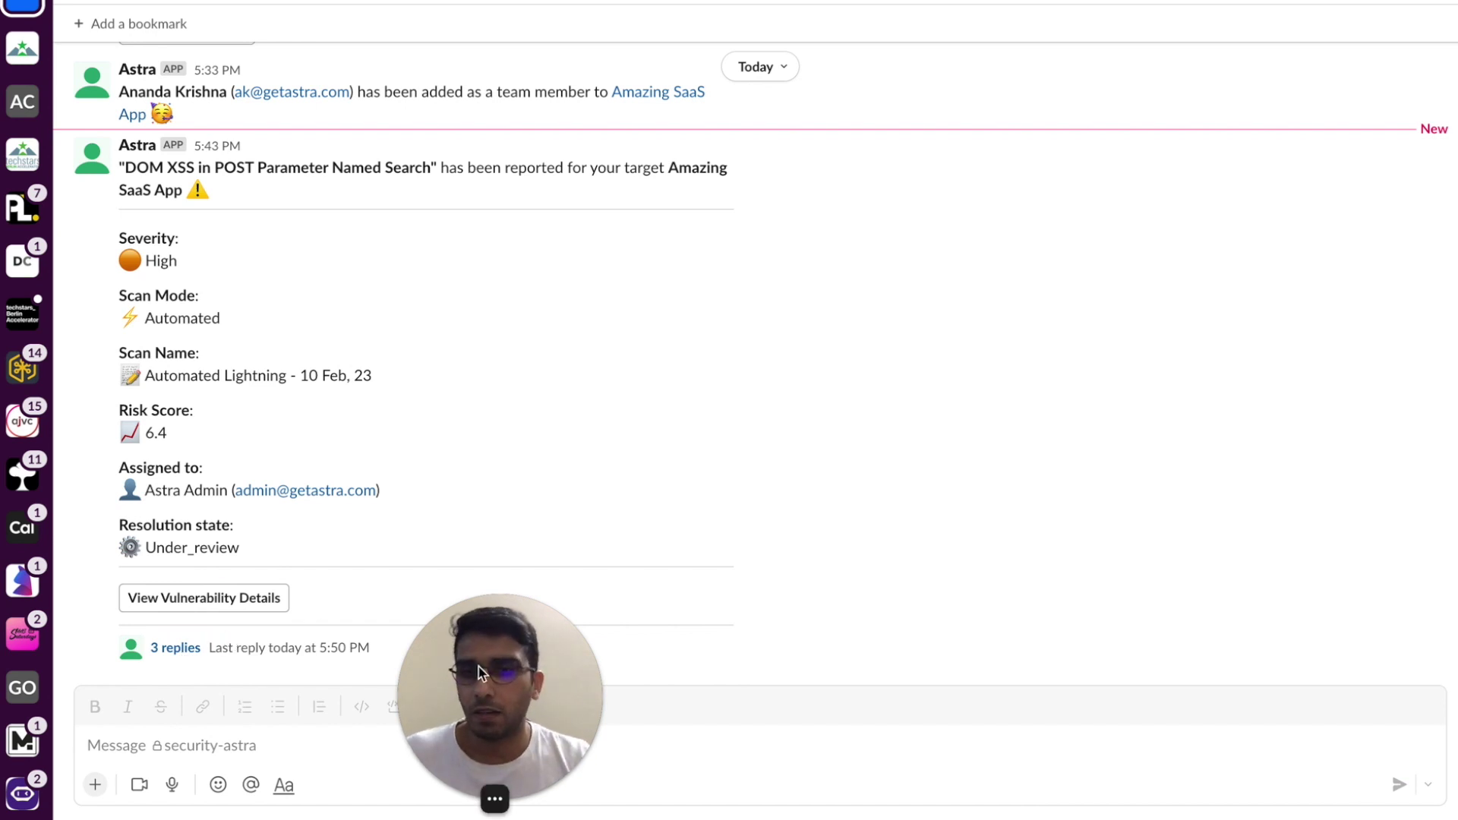
left_click(231, 644)
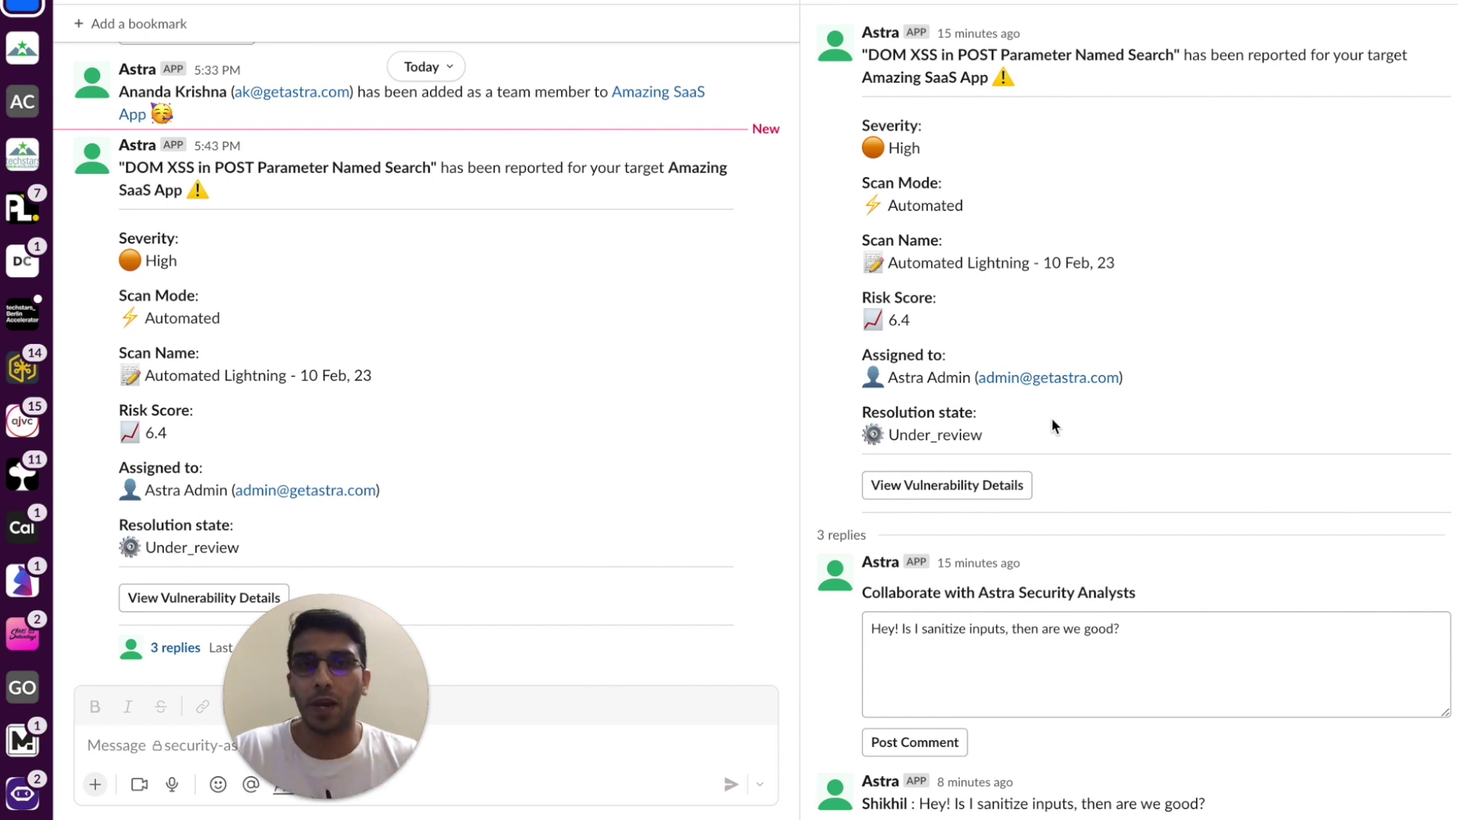
Post the comment "Hey! Is I sanitize inputs, then are we good?" to the Astra security analysts from the thread
left_click(1088, 632)
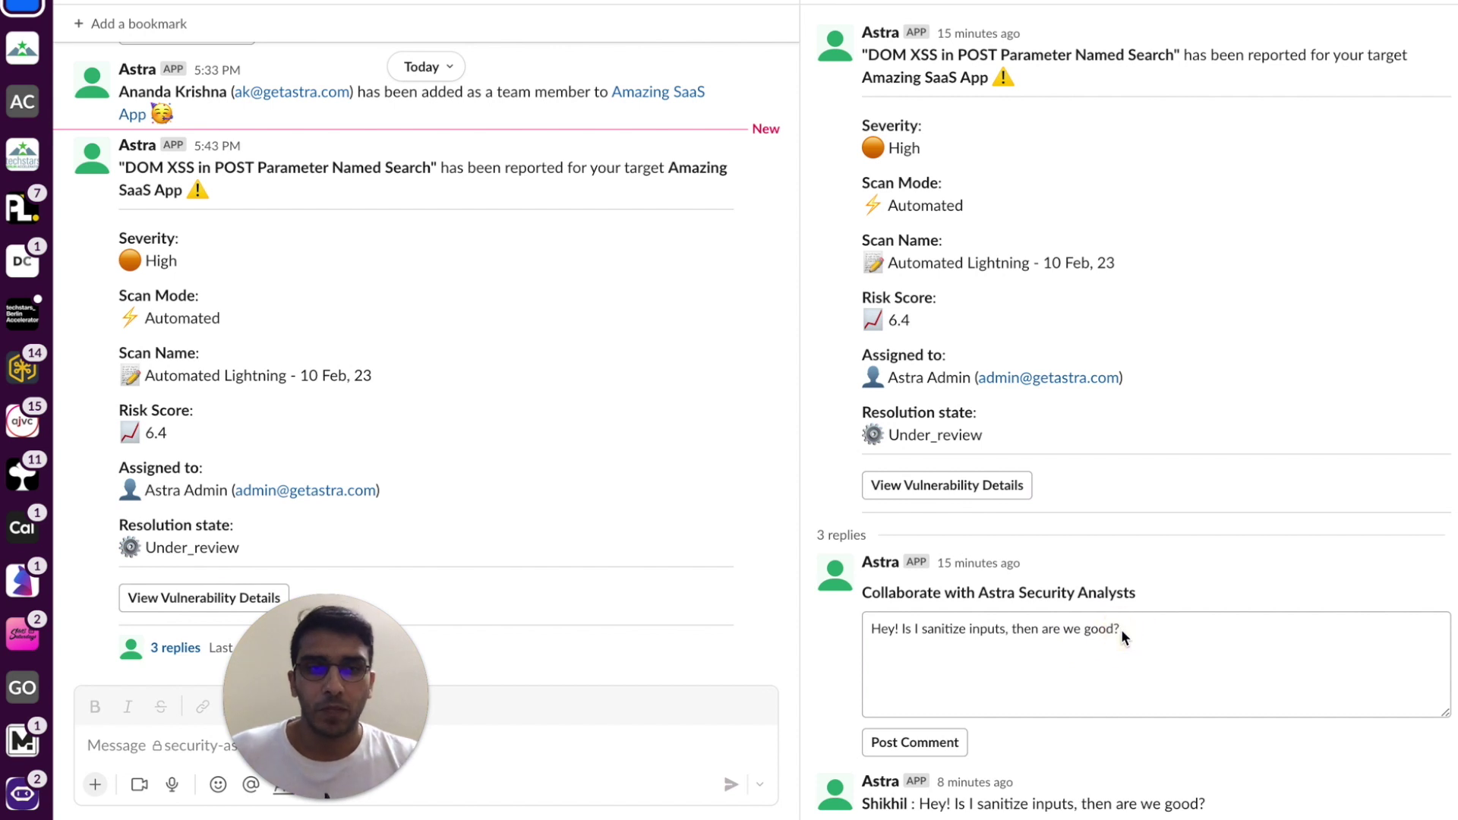
left_click(1053, 628)
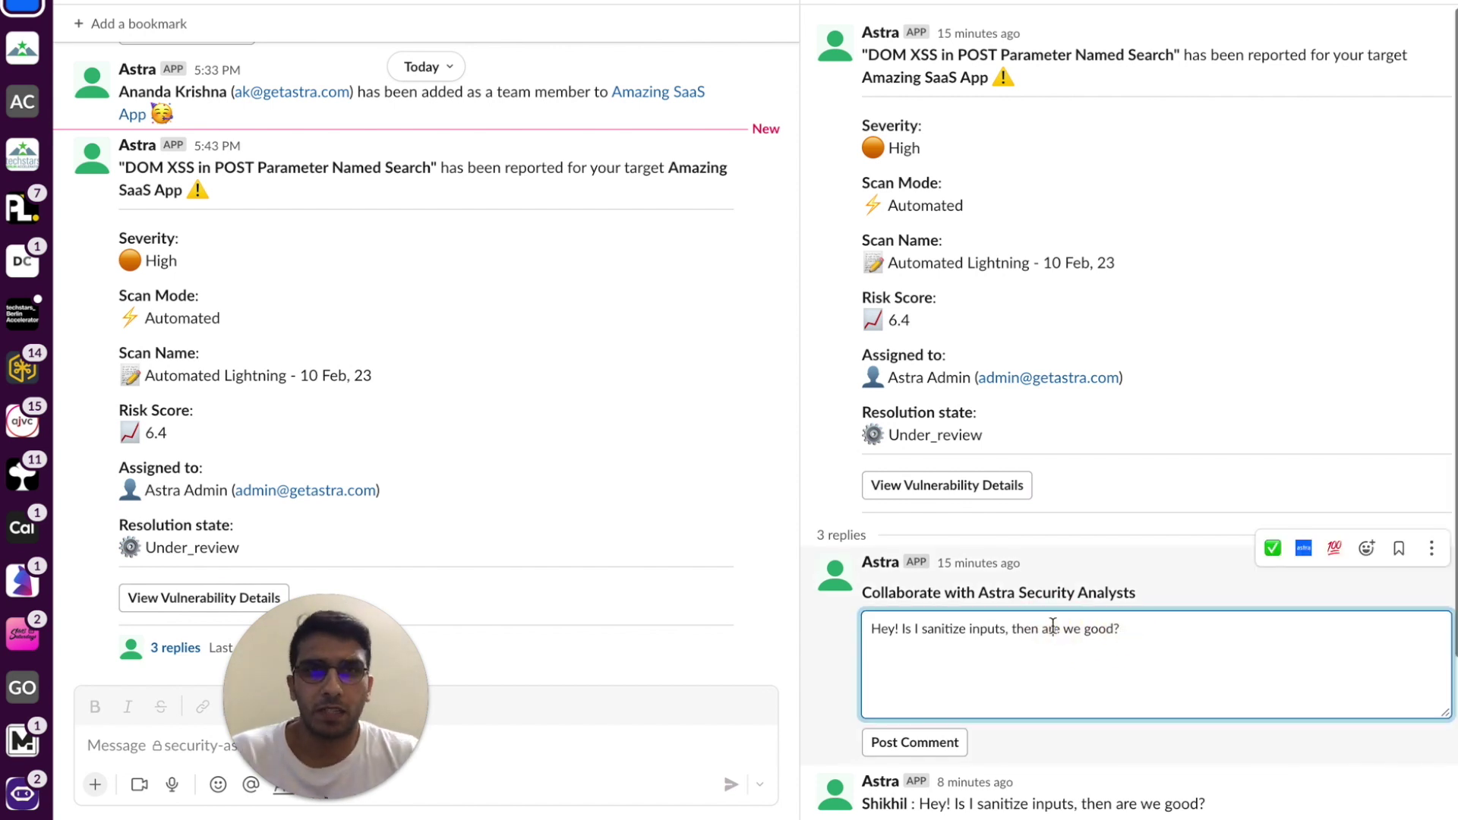
left_click(885, 742)
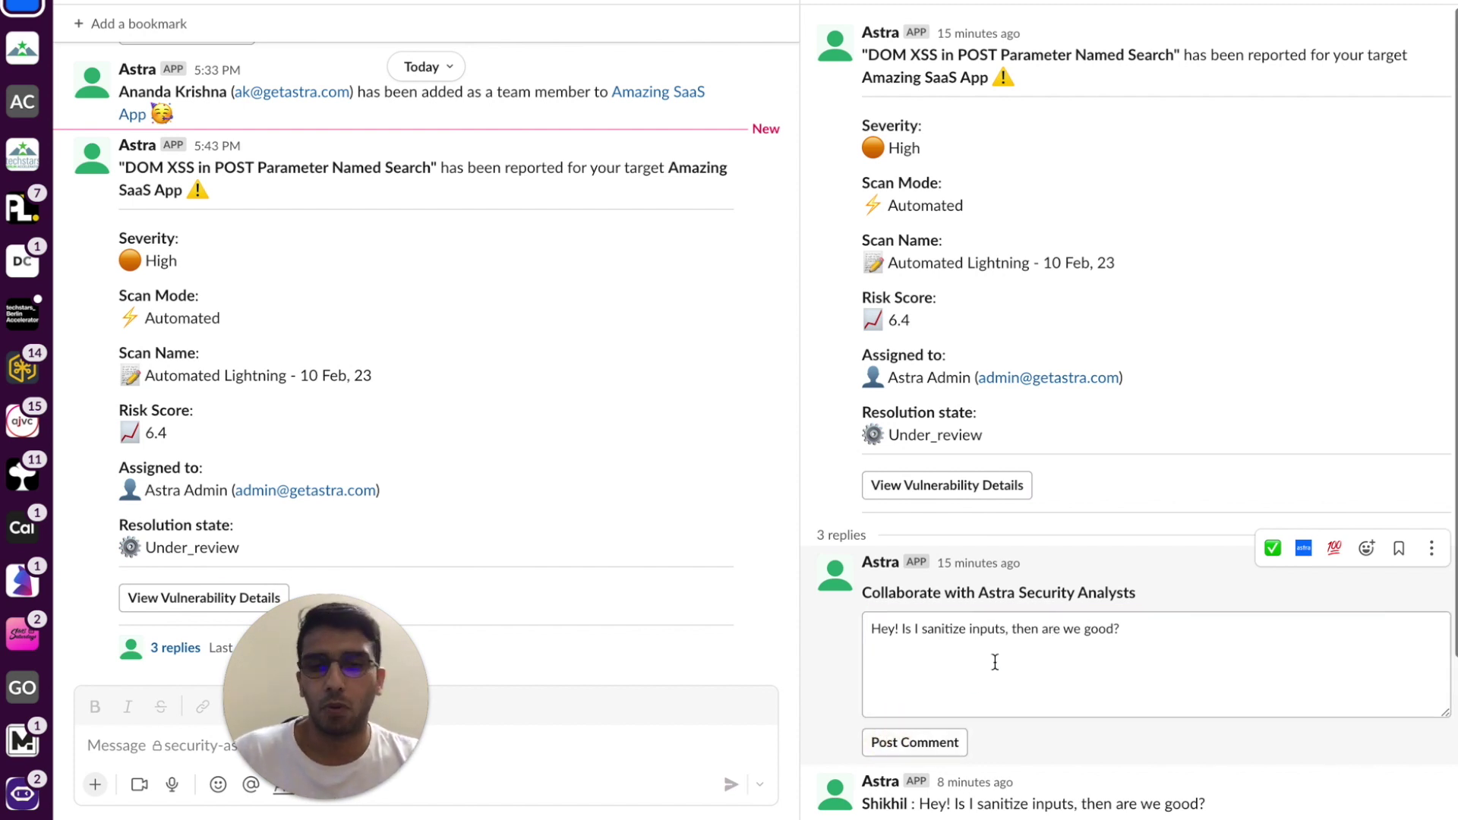
scroll(995, 662, "down", 4)
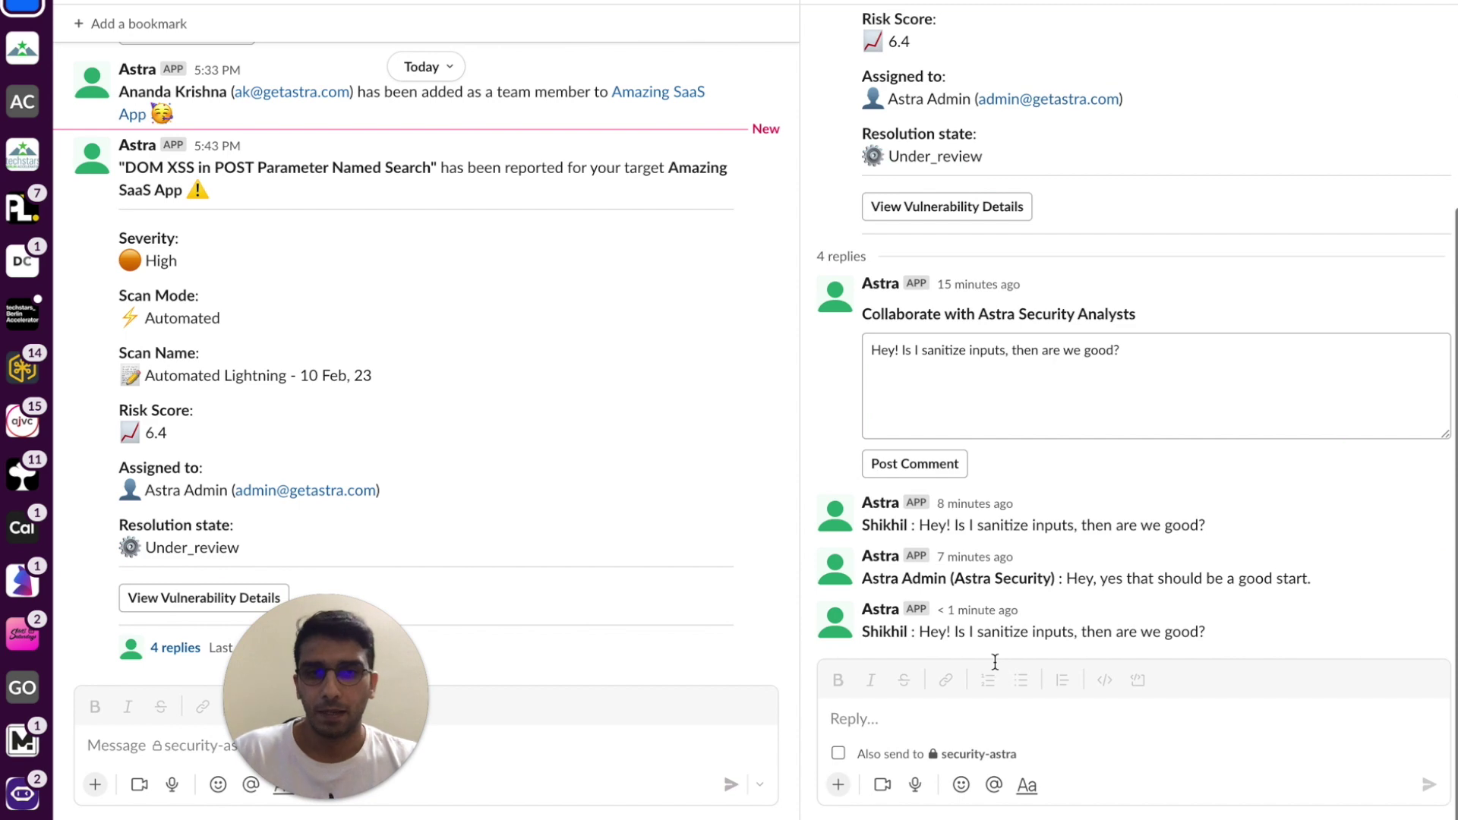
Switch to Astra and examine the newest comment from Slack in the DOM XSS vulnerability's comments section
key("ctrl+Right")
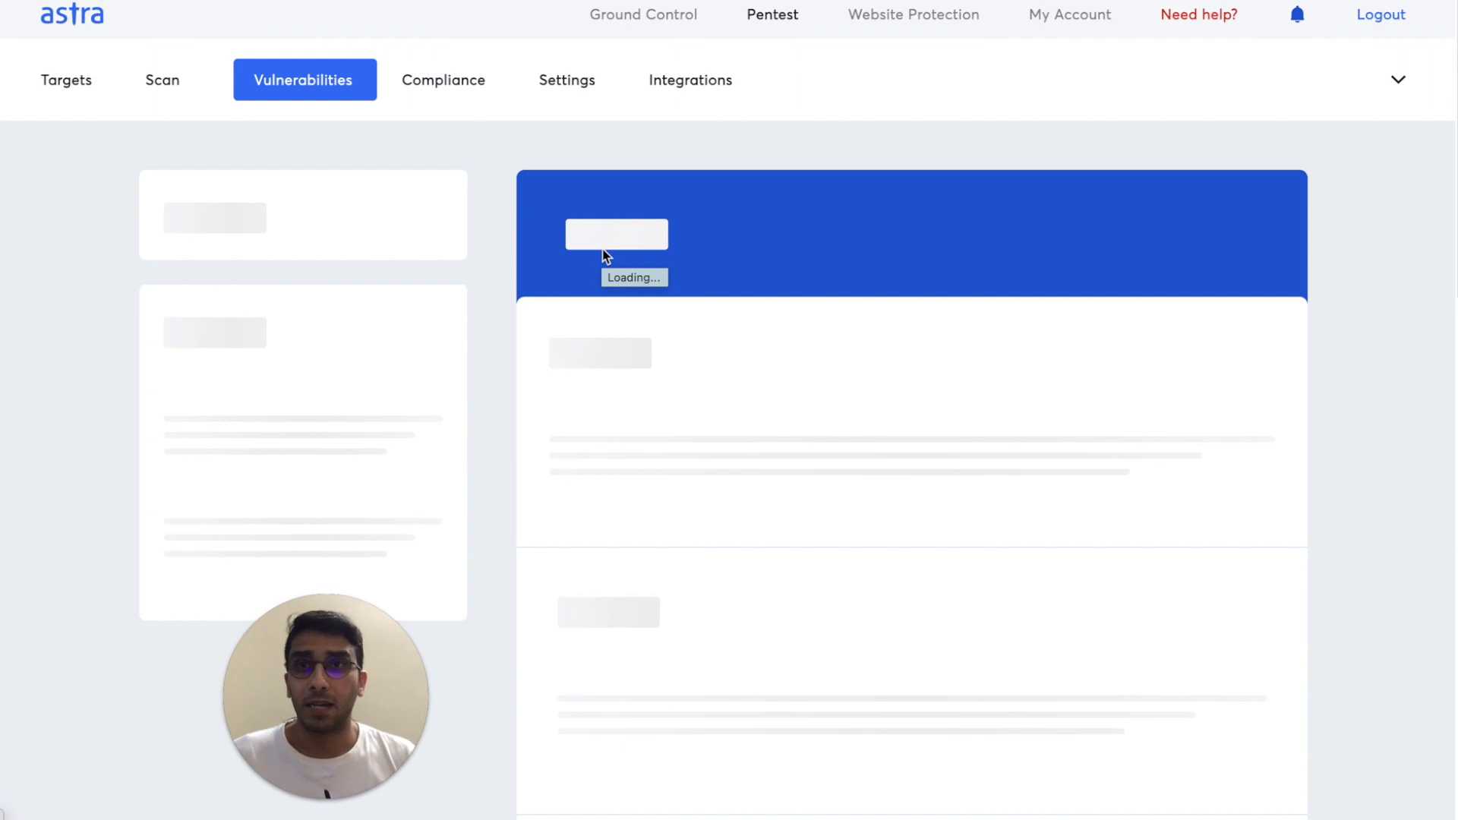
scroll(670, 381, "down", 10)
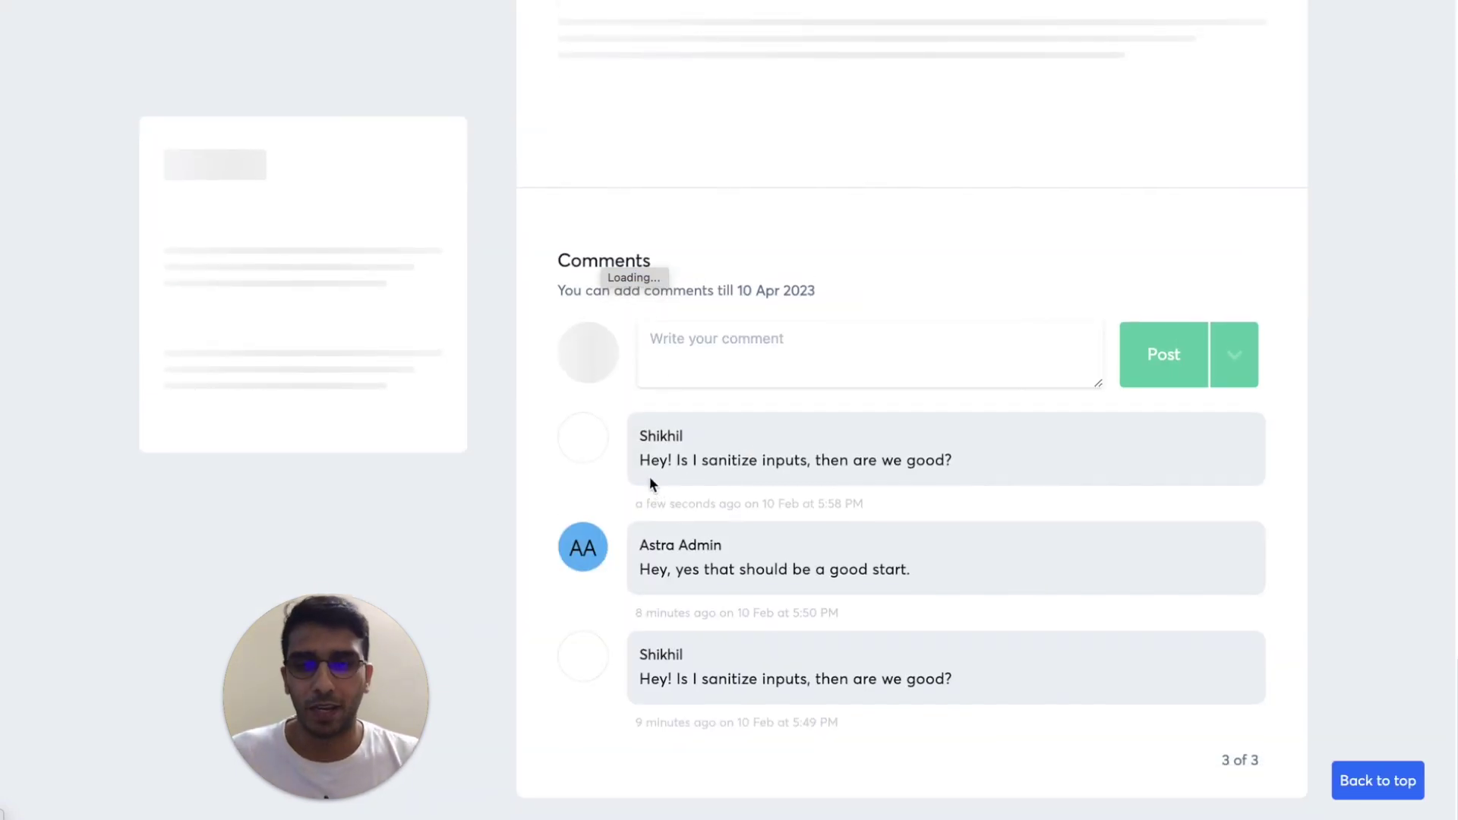
left_click(736, 458)
left_click_drag(658, 457, 652, 457)
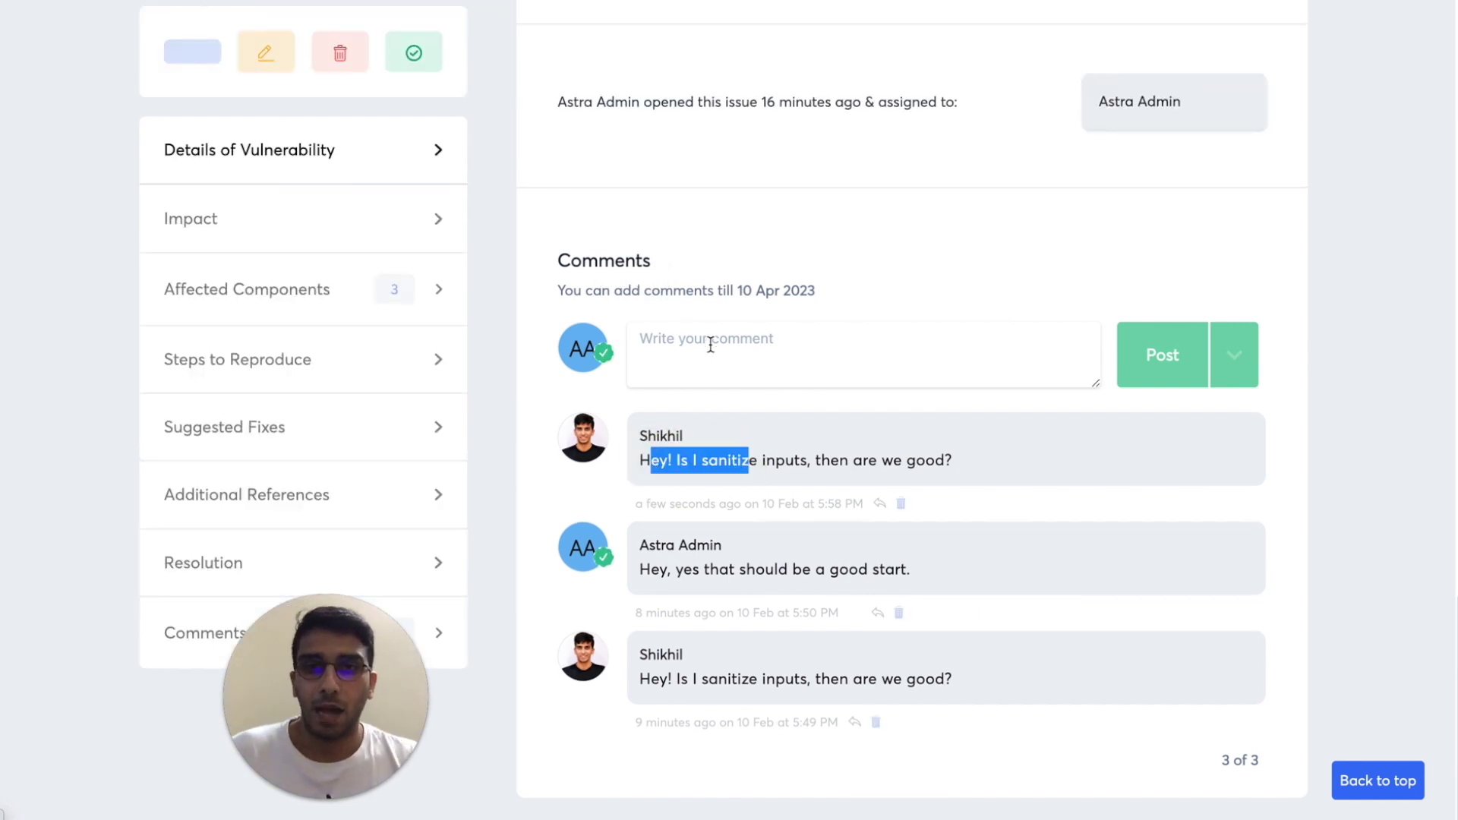
left_click(708, 352)
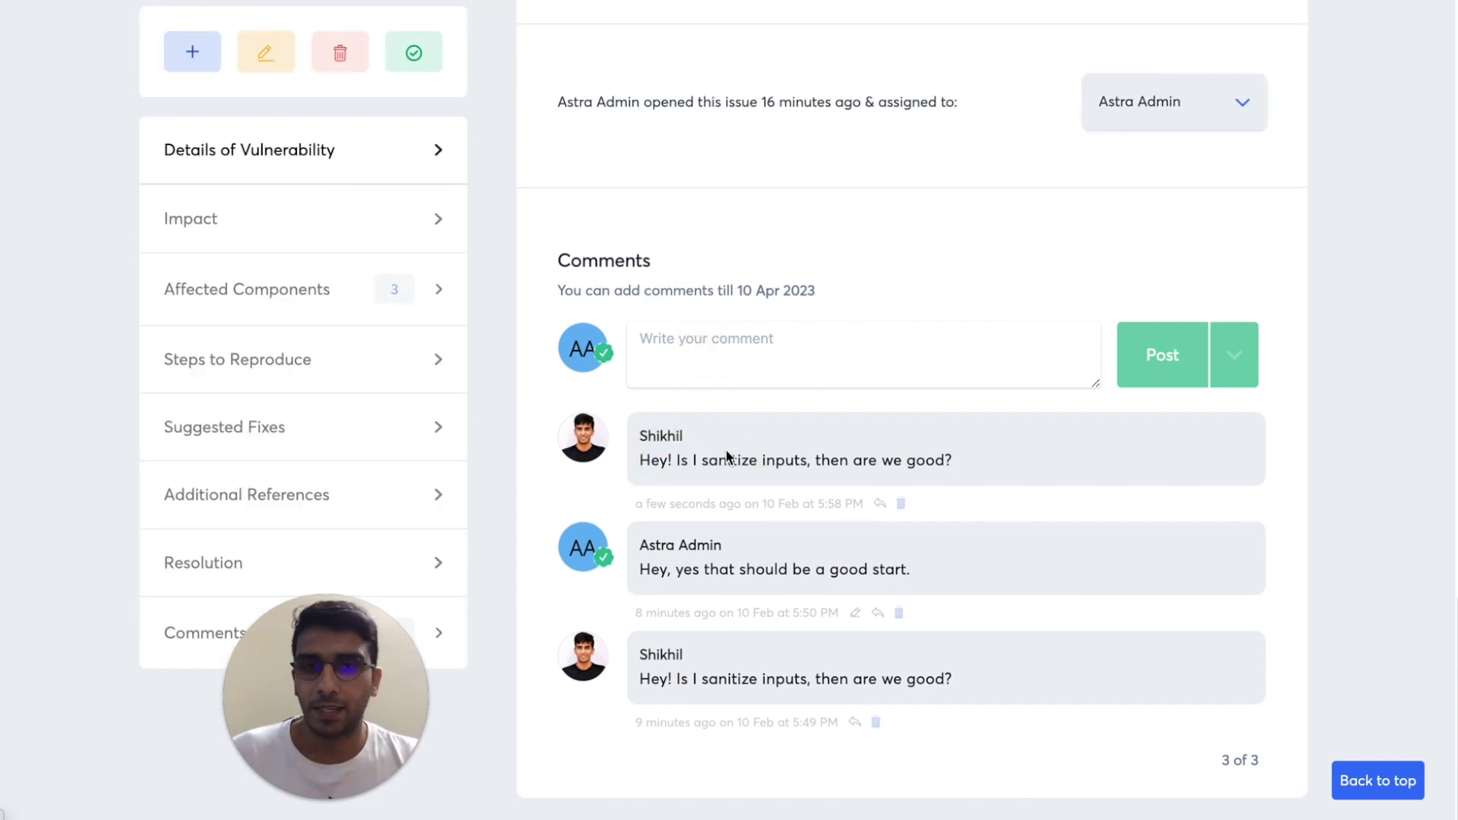
left_click_drag(643, 459, 831, 460)
Post the comment "I think something more would be required, something like.." on the DOM XSS vulnerability
left_click(789, 362)
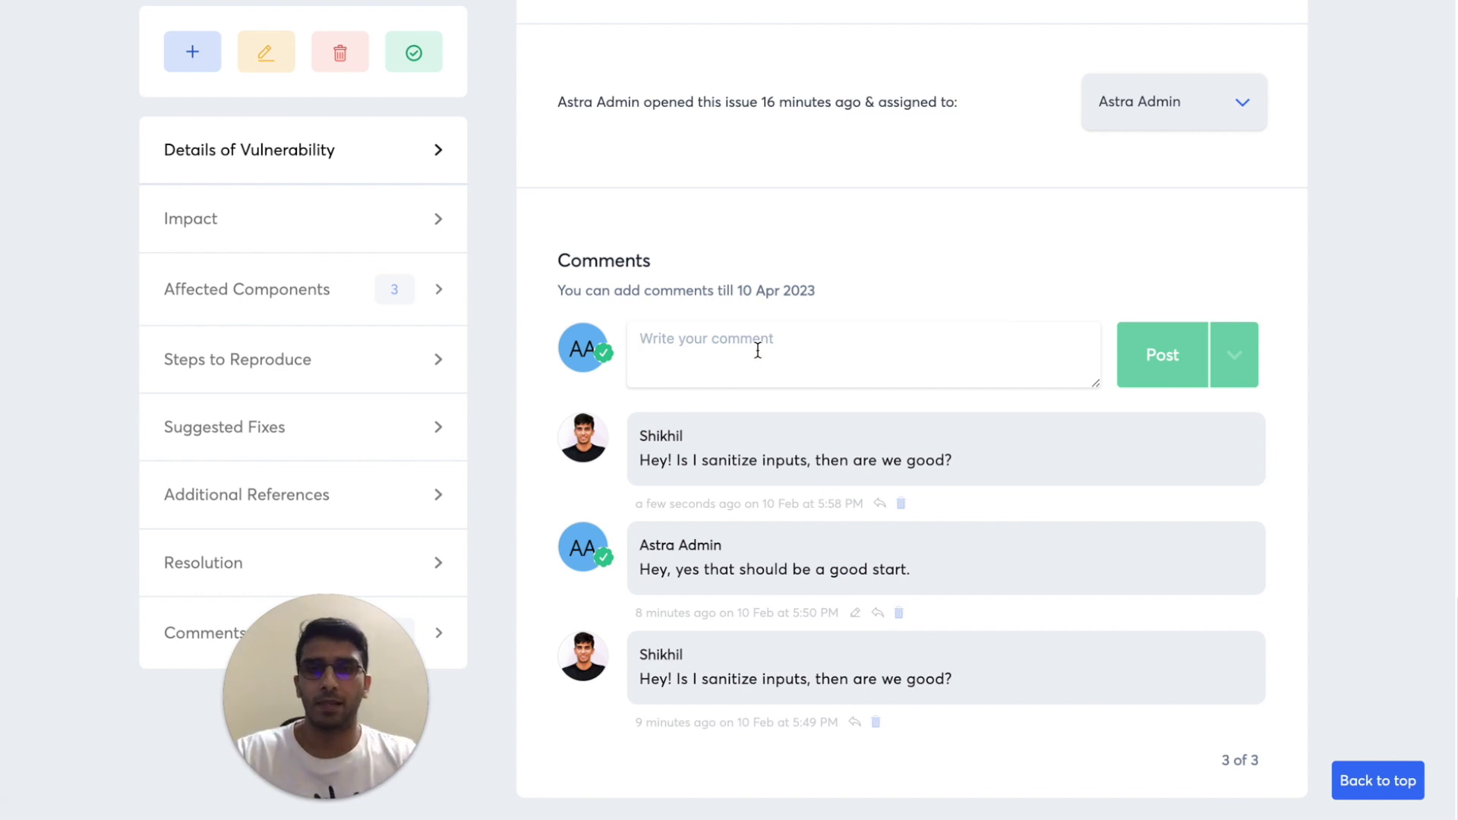
type("I t")
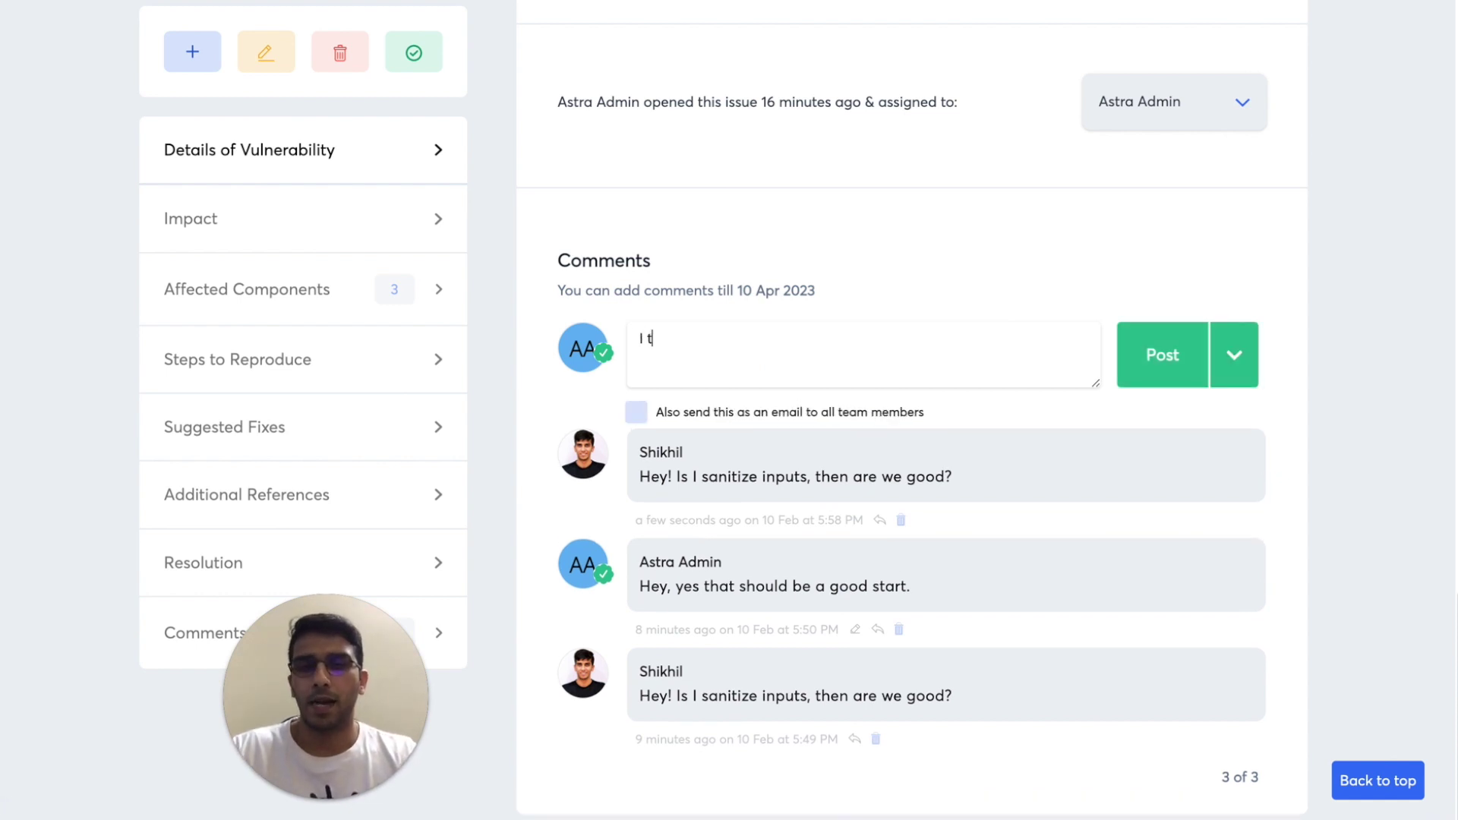
type("hink something mor")
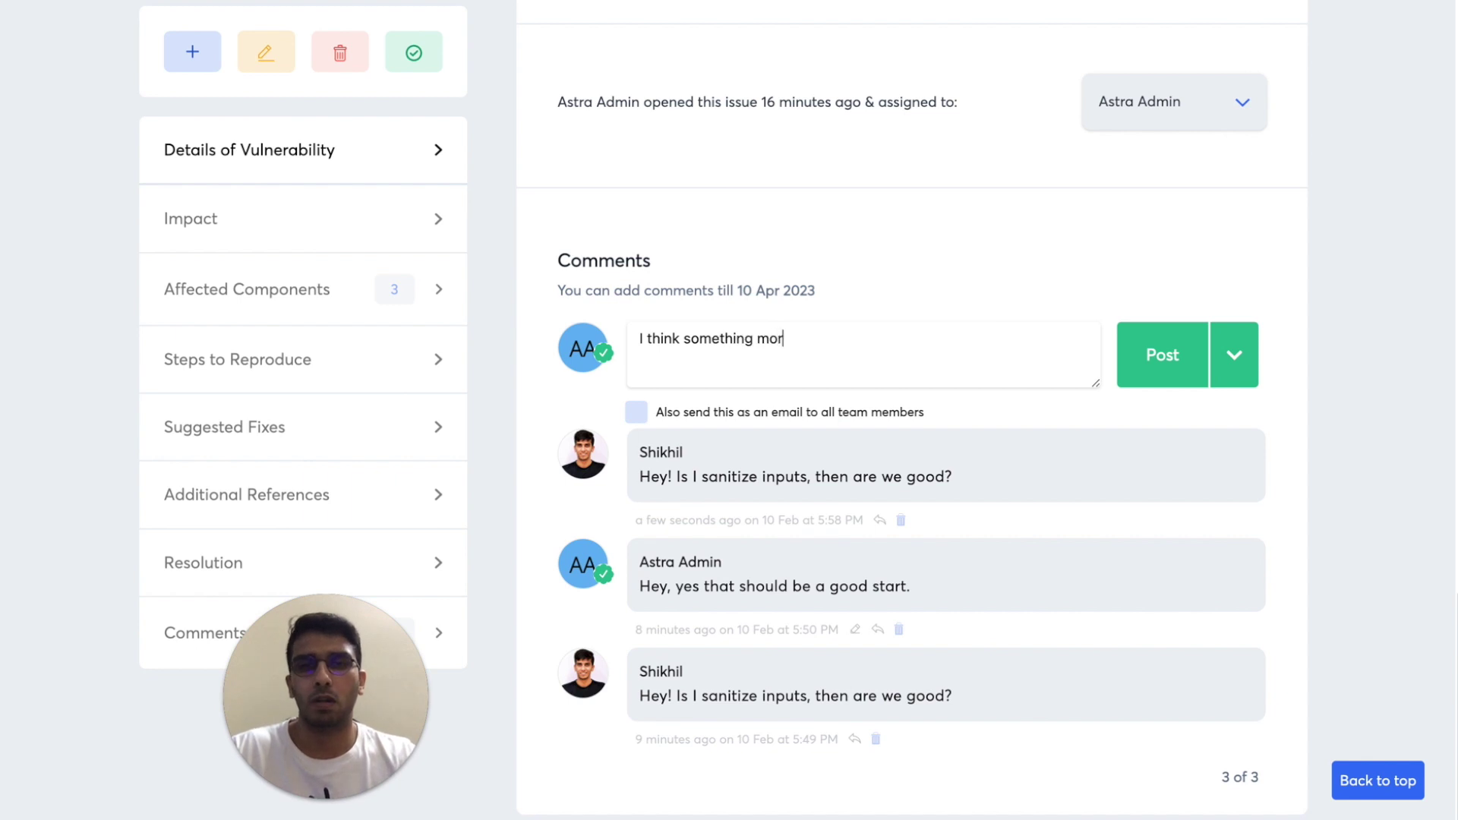
type("e would be requir")
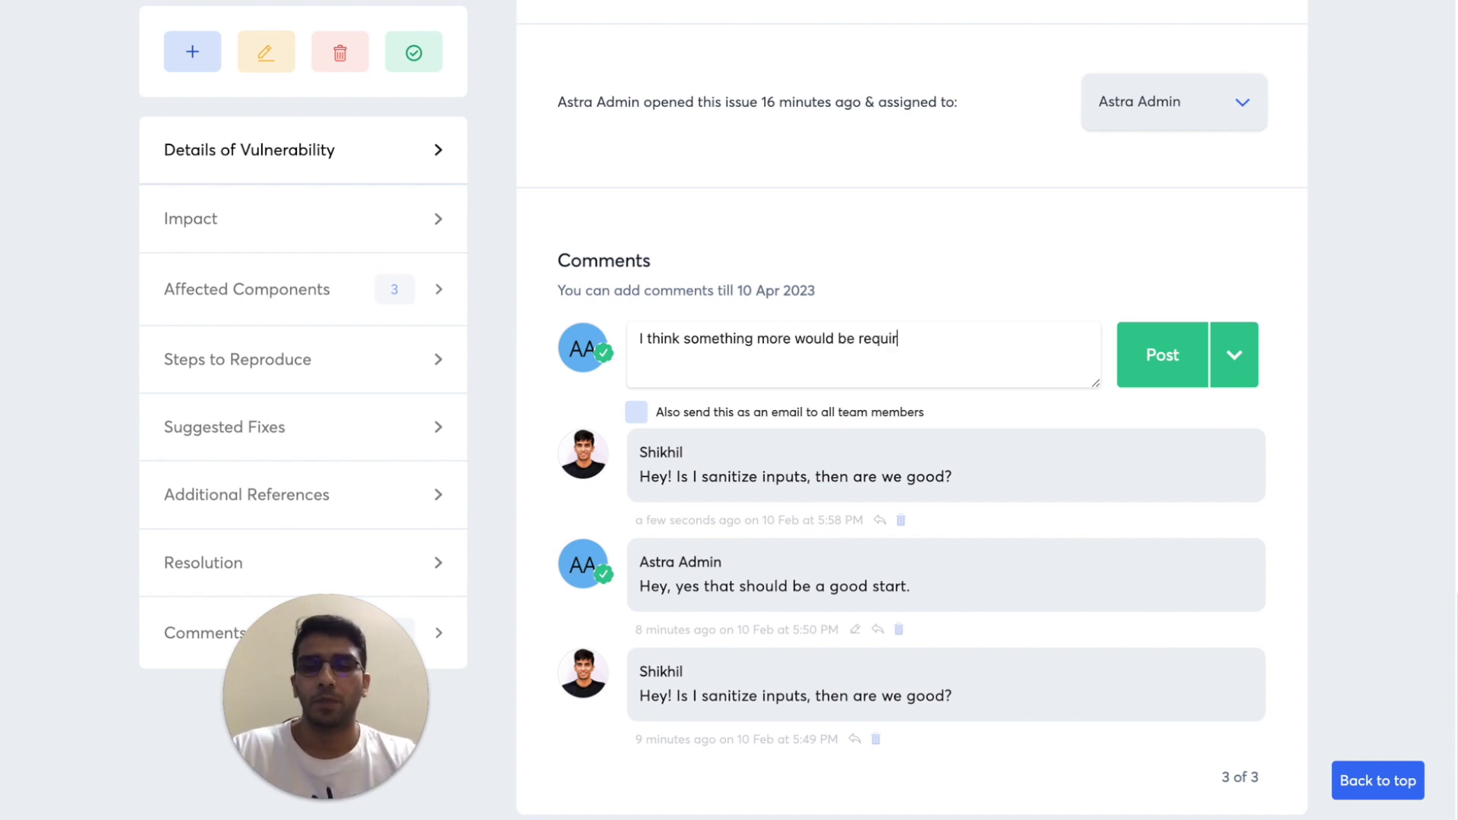
type("ed, so")
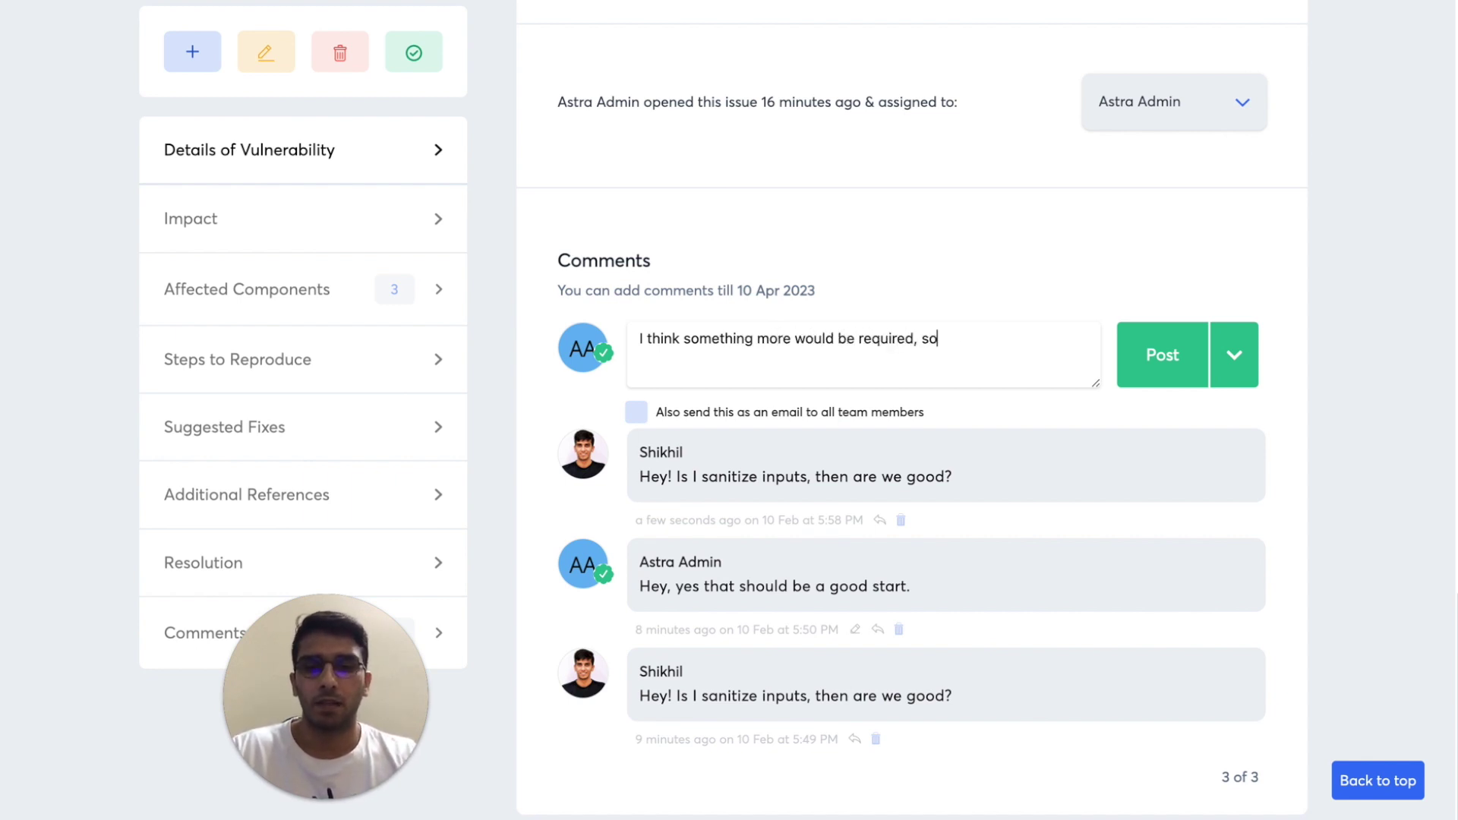
type("mething like..")
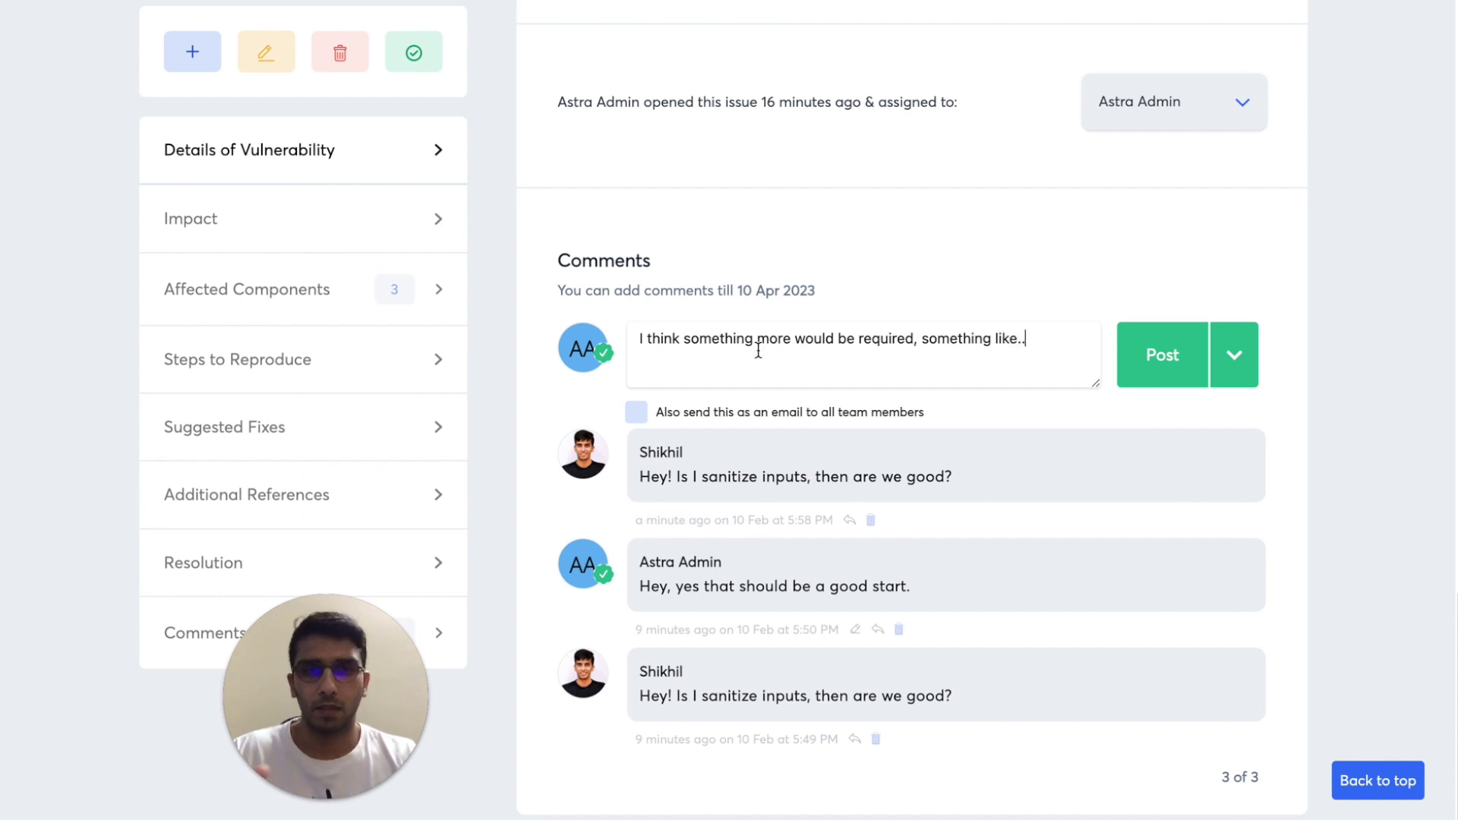
left_click(1147, 359)
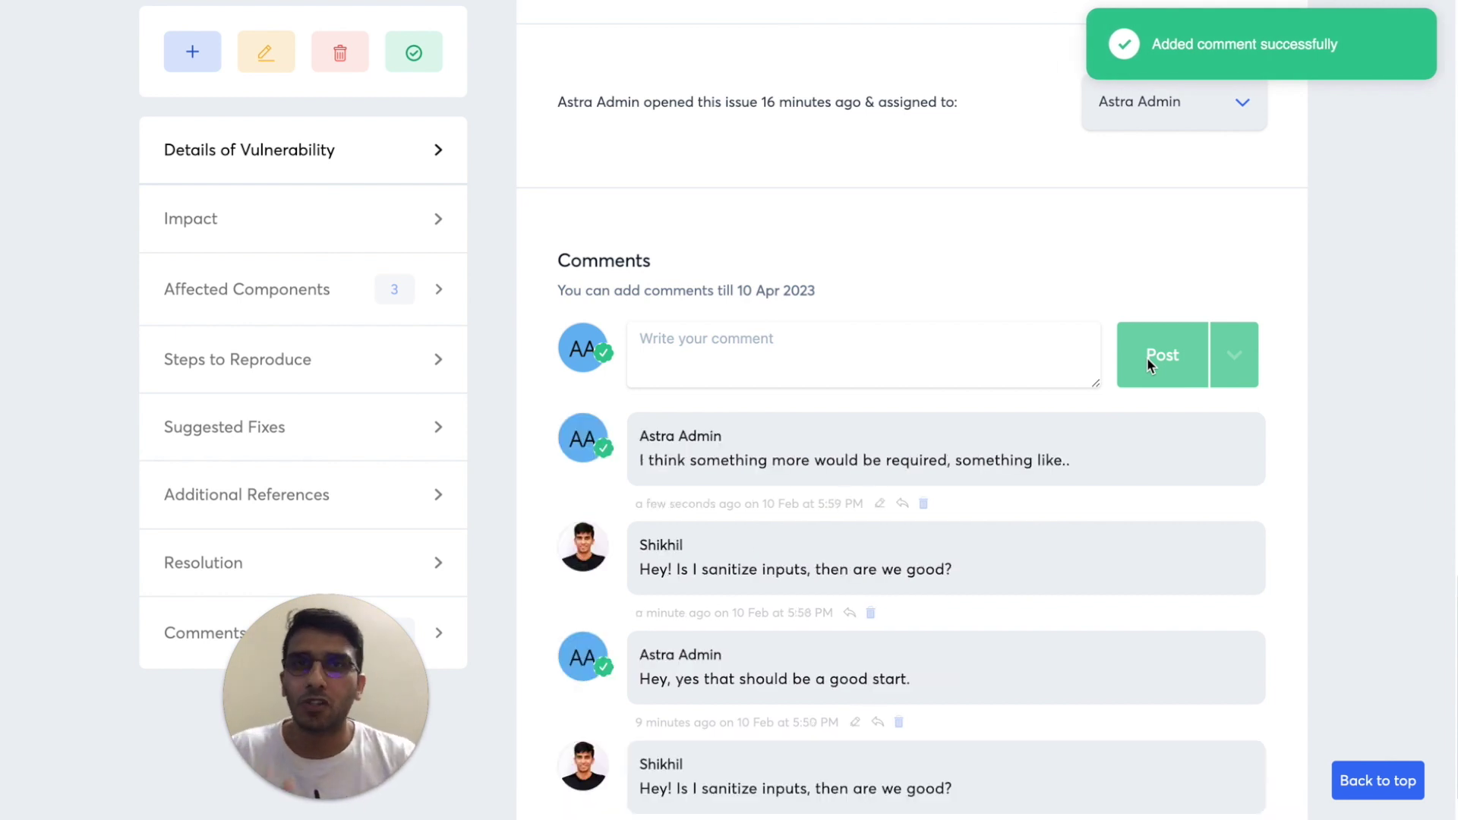
Switch to Slack and read the analyst's newest reply in the DOM XSS alert thread
key("ctrl+Left")
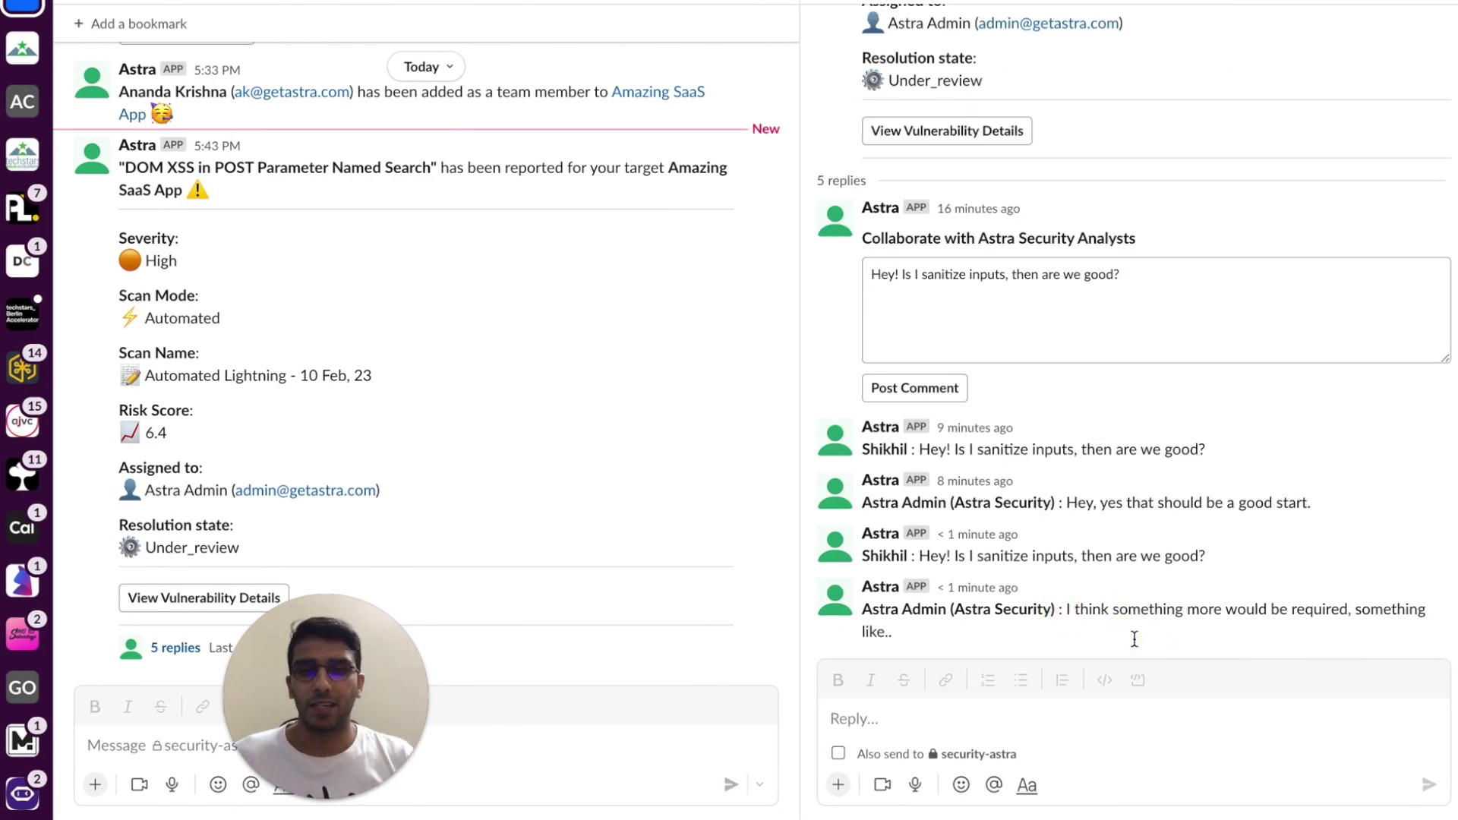
triple_click(1134, 638)
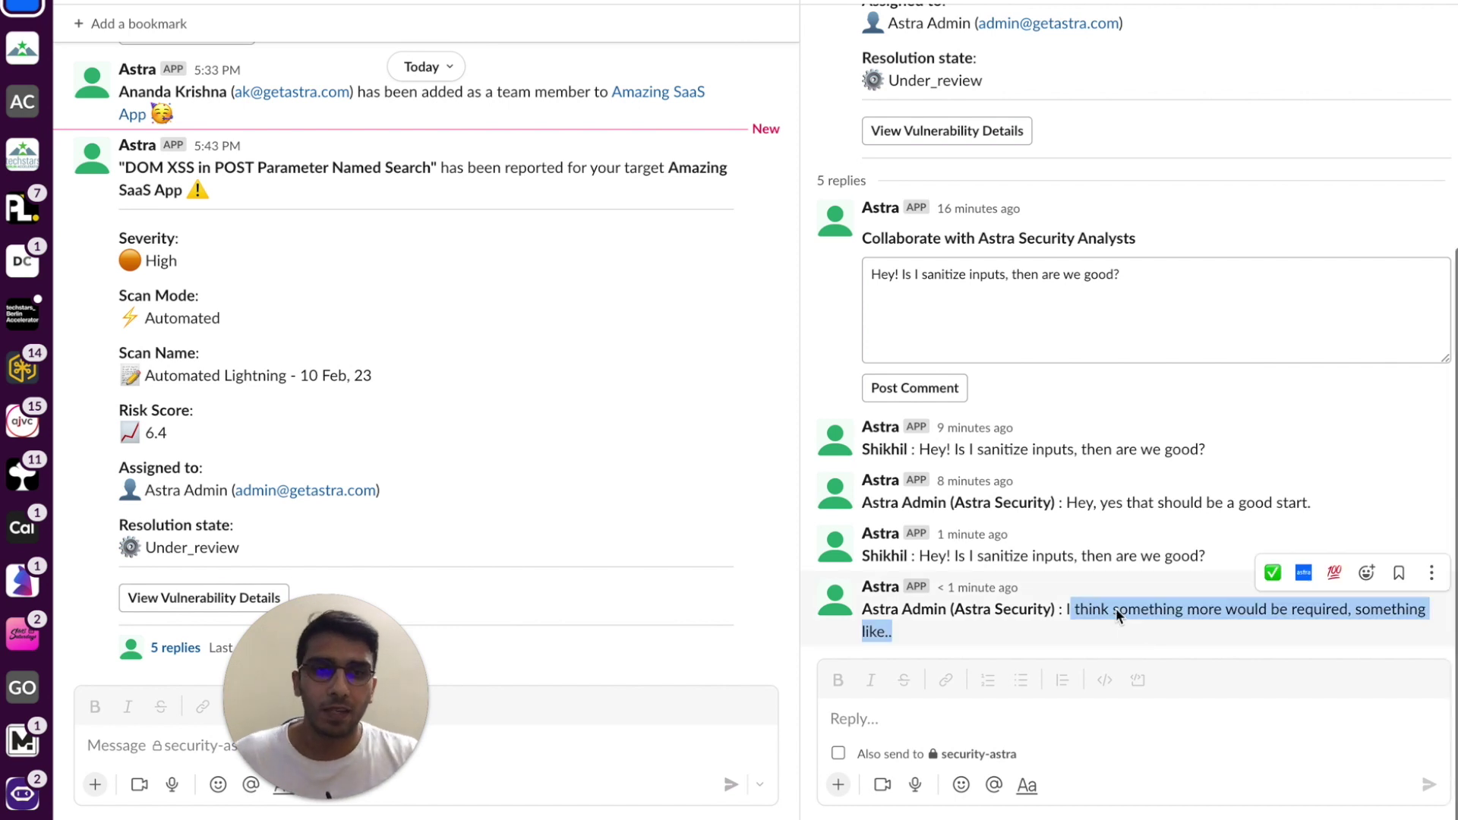
left_click(1117, 611)
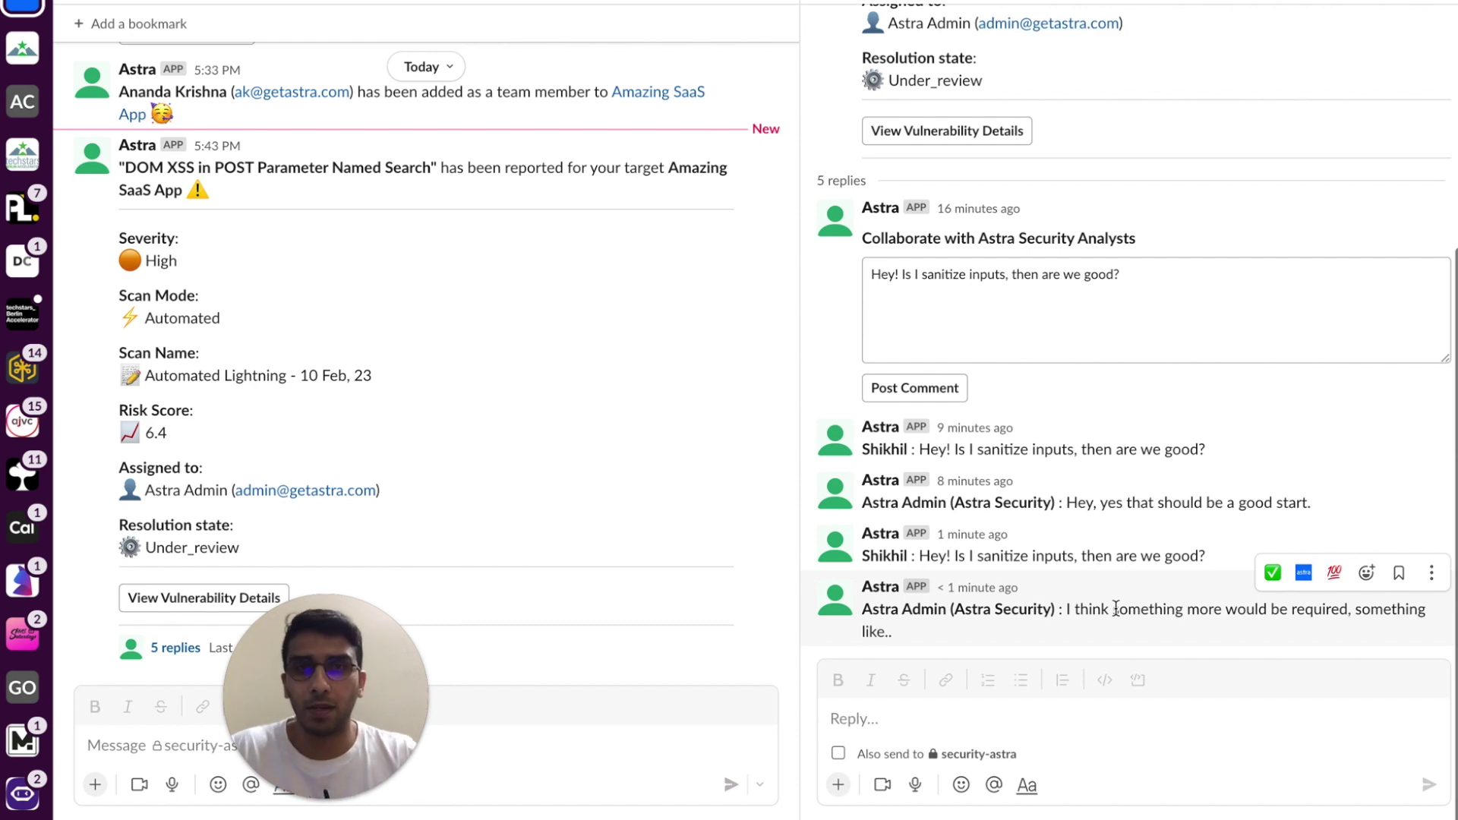
Switch to Astra and return from the DOM XSS issue to the list of all vulnerabilities
key("ctrl+Right")
scroll(1115, 608, "up", 15)
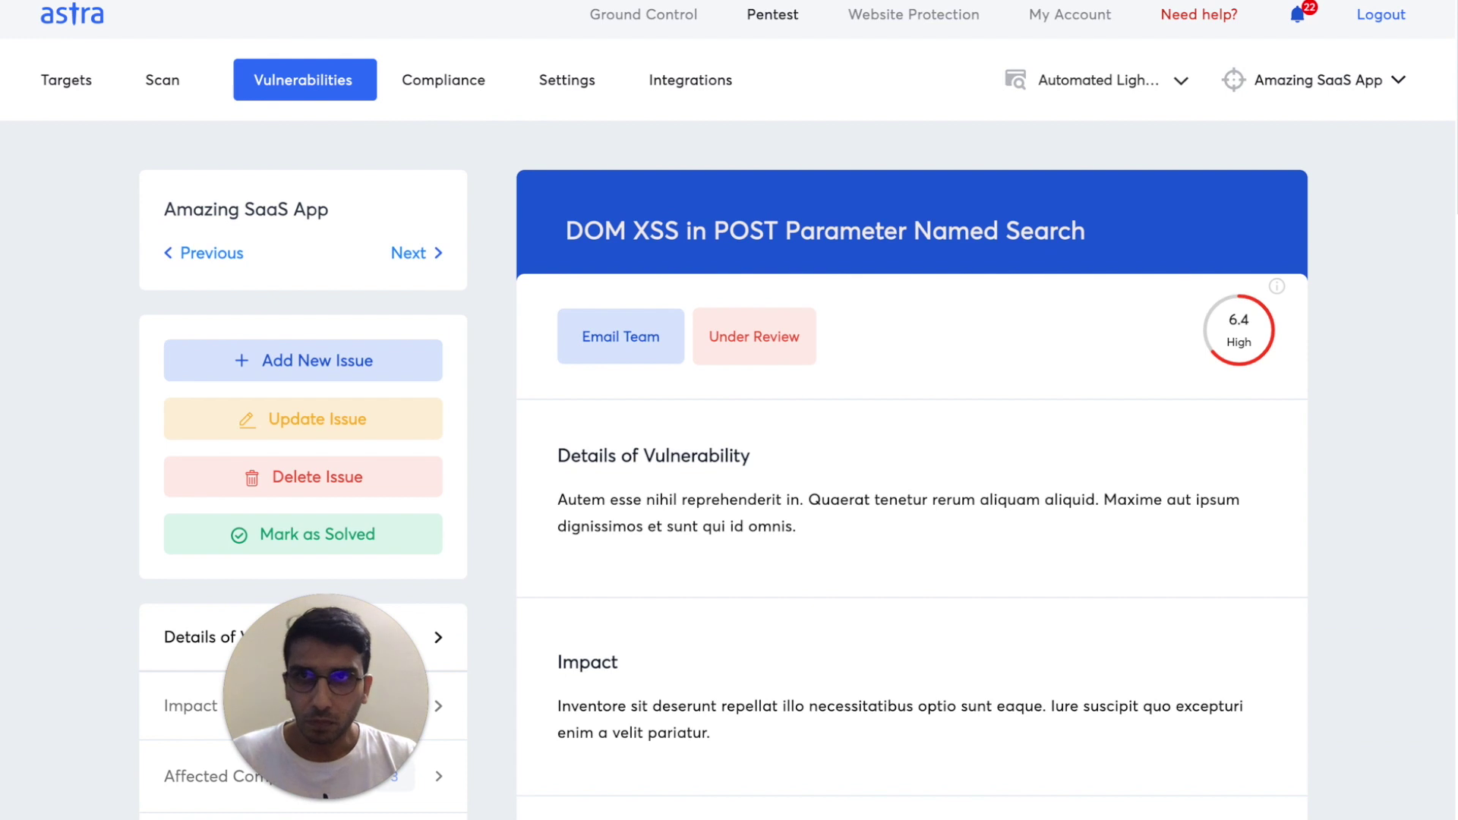
key("alt+Left")
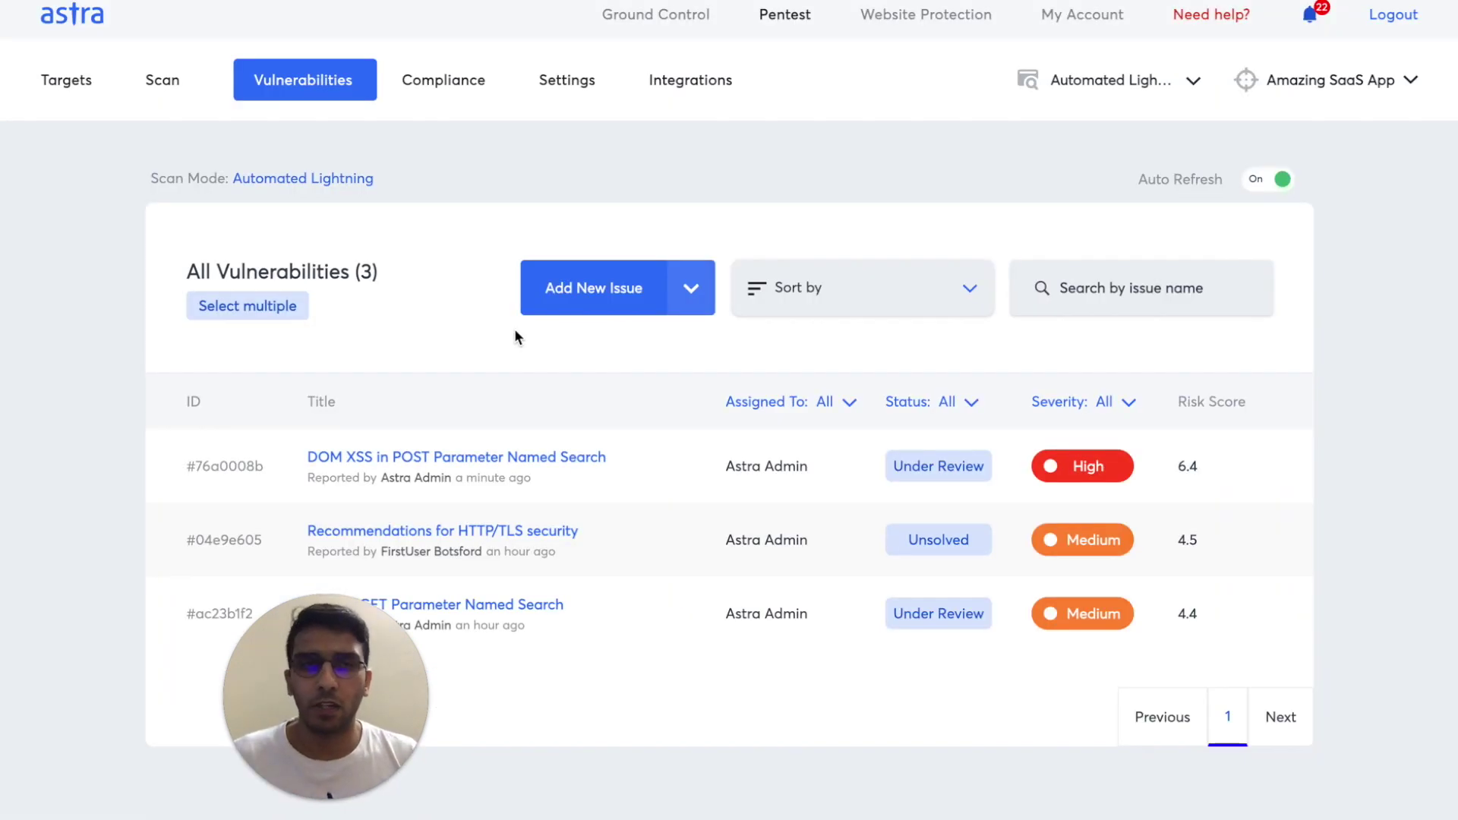